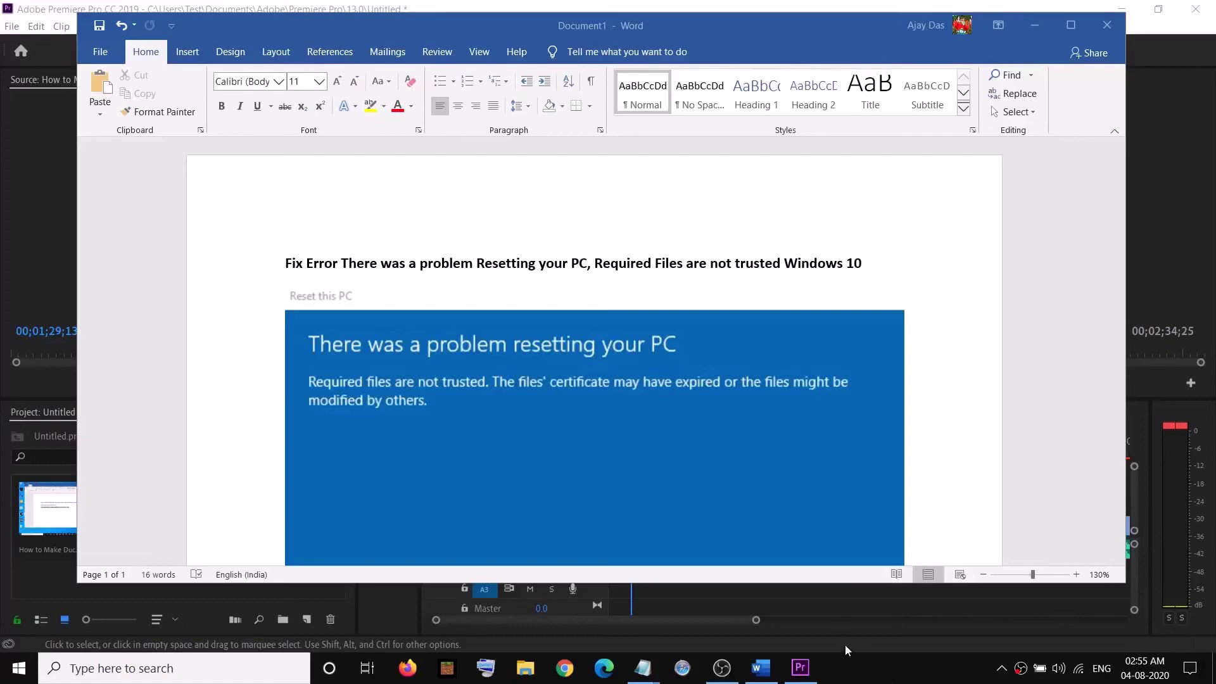
Step: Minimize Premiere, show the Word write-up's 'problem resetting your PC' title, and launch Settings
left_click(1121, 9)
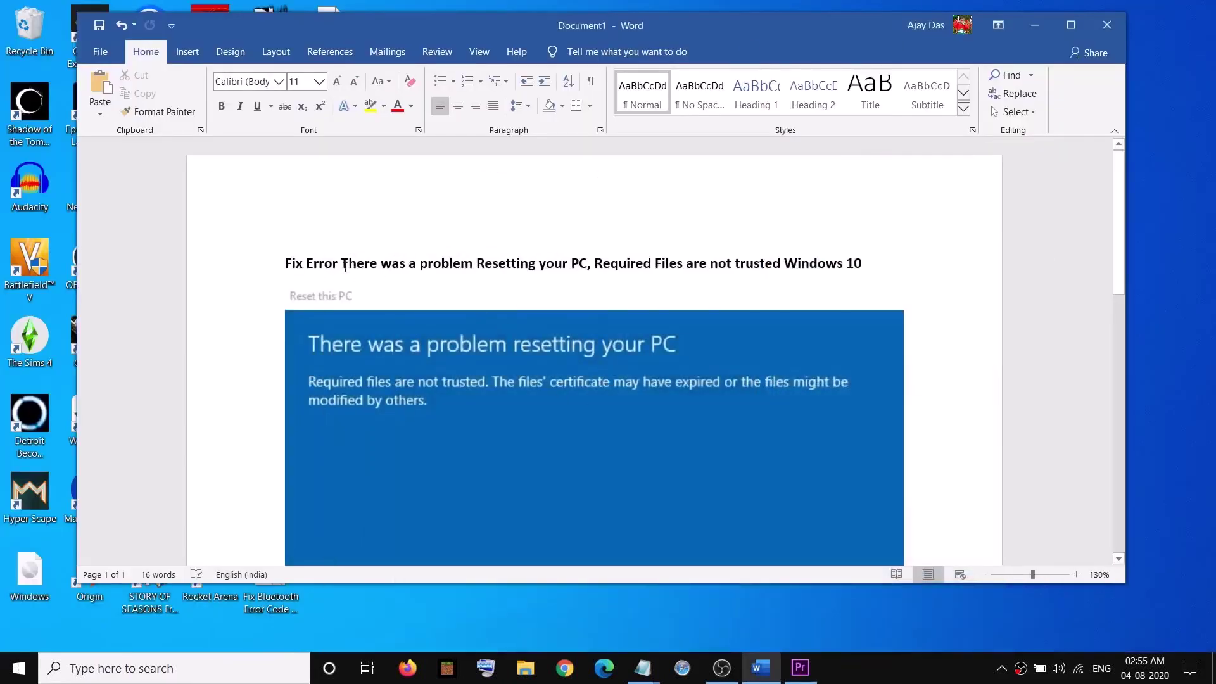
scroll(408, 304, "down", 1)
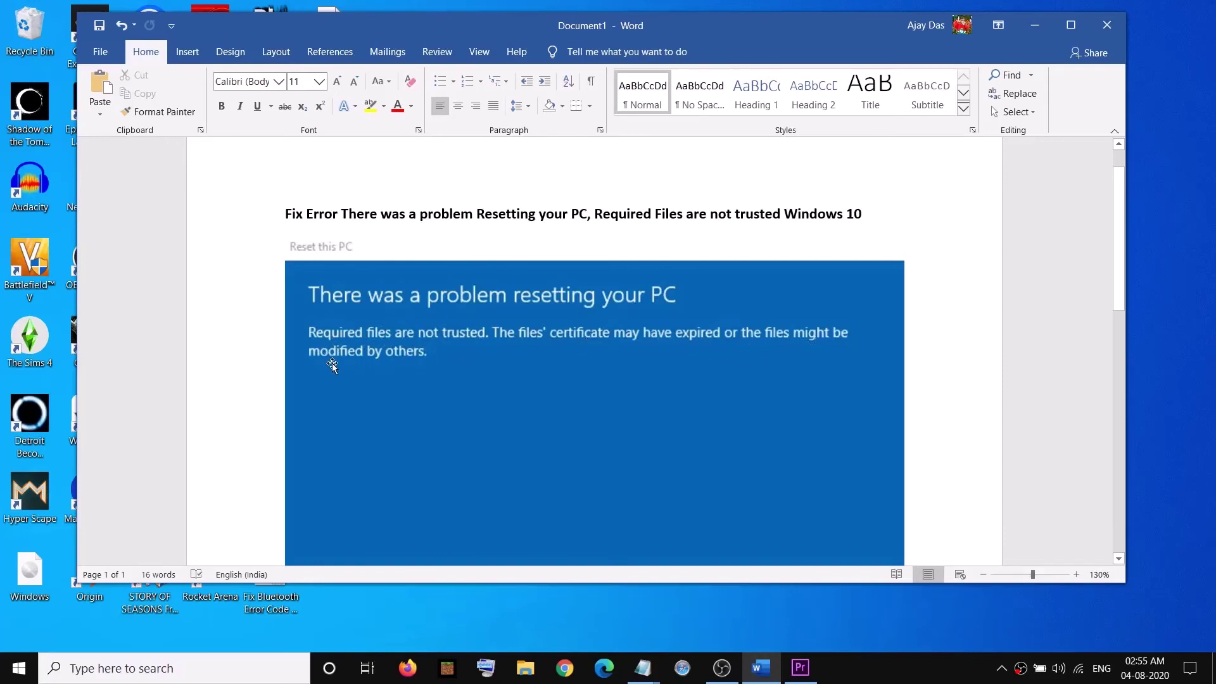
scroll(443, 361, "down", 1)
scroll(475, 411, "up", 1)
left_click(19, 668)
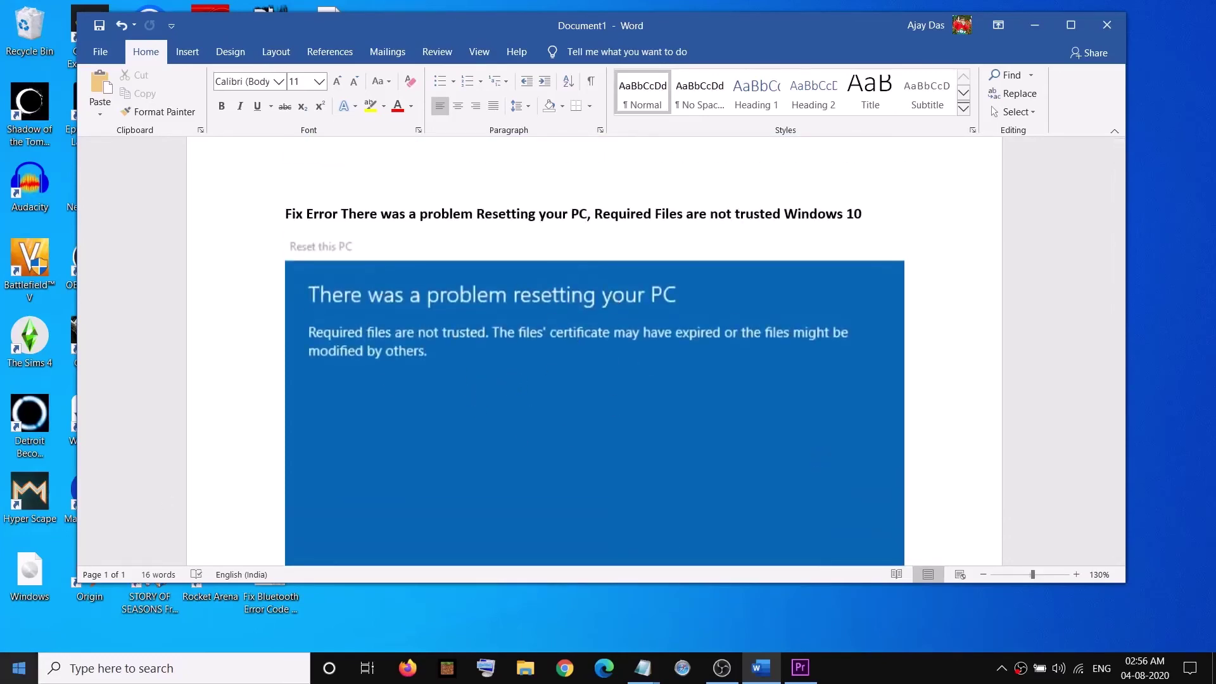
left_click(22, 596)
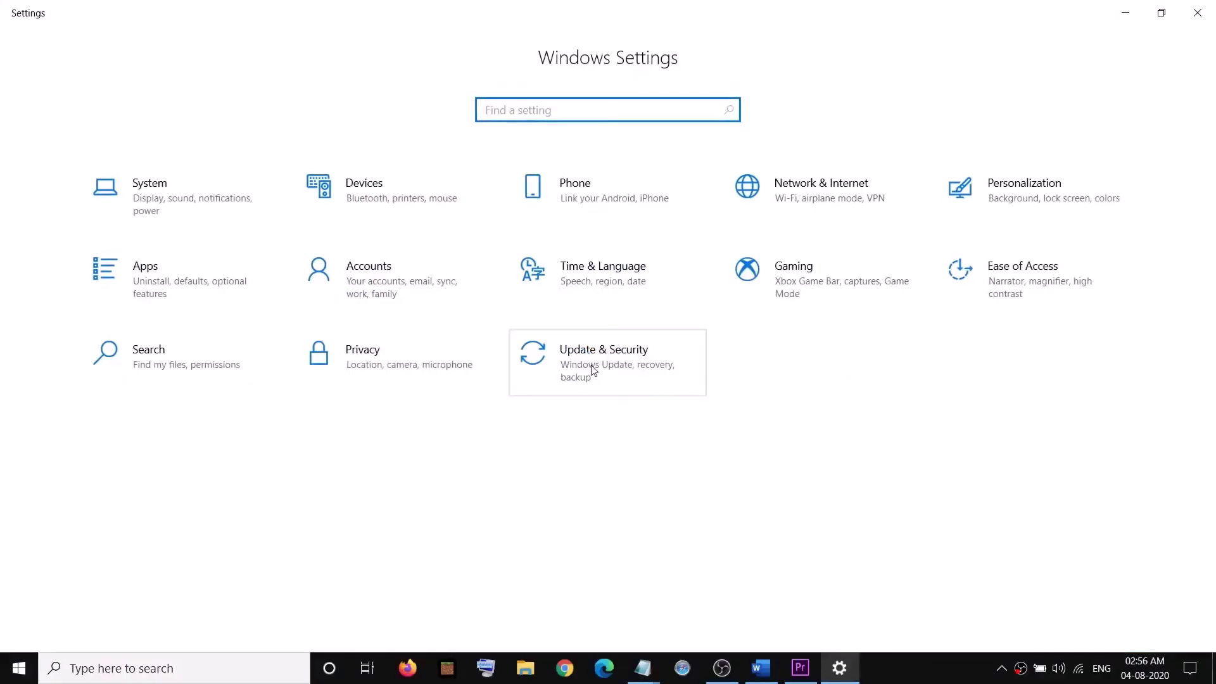
Step: Go to Update & Security > Recovery to reach the Reset this PC section
left_click(595, 367)
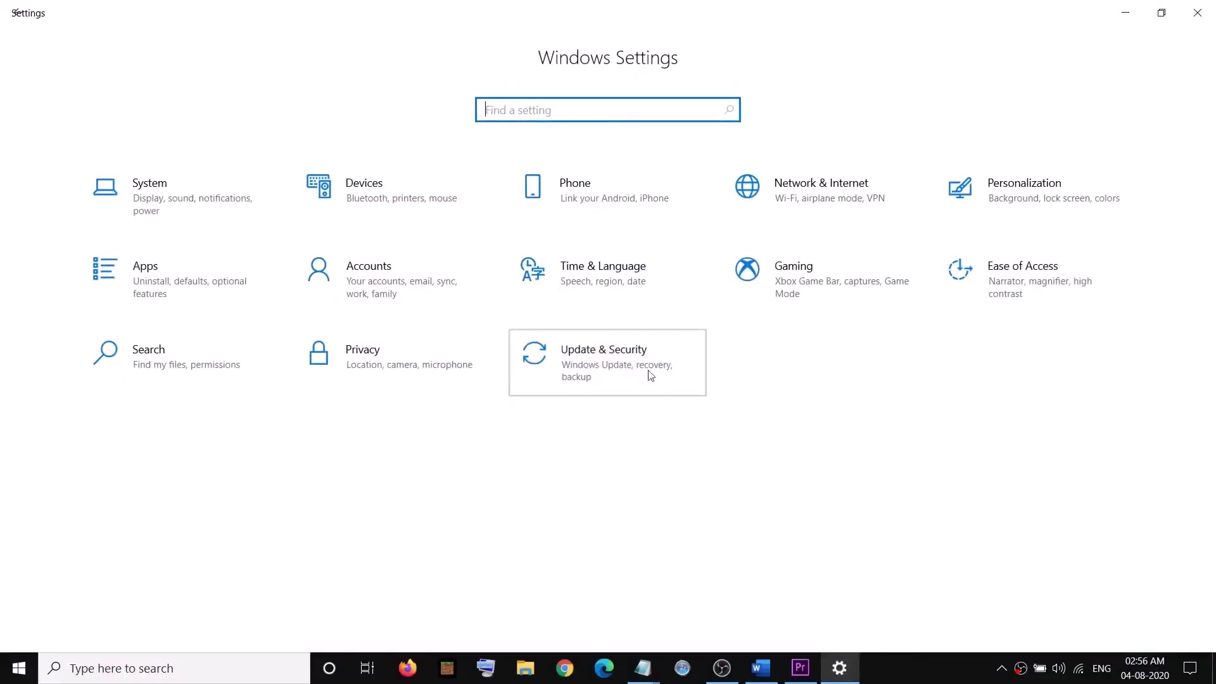
left_click(74, 371)
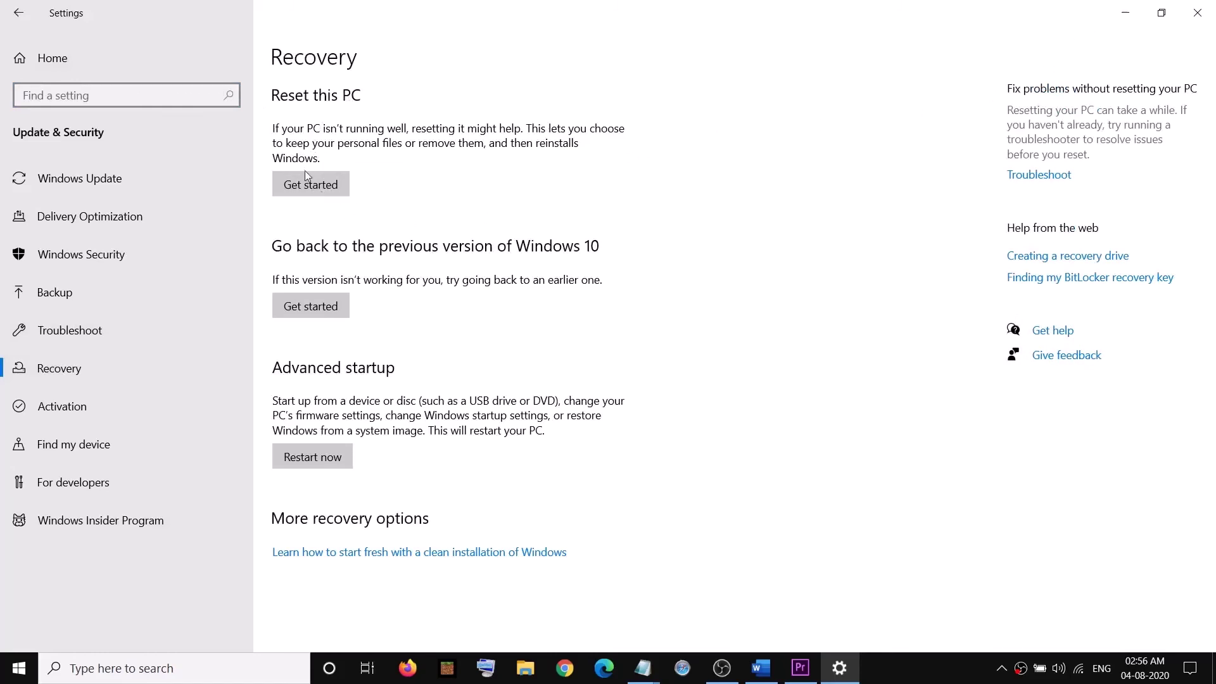
Step: Minimize Settings and Chrome so the Word reset-error document and its screenshot are on screen
left_click(1126, 13)
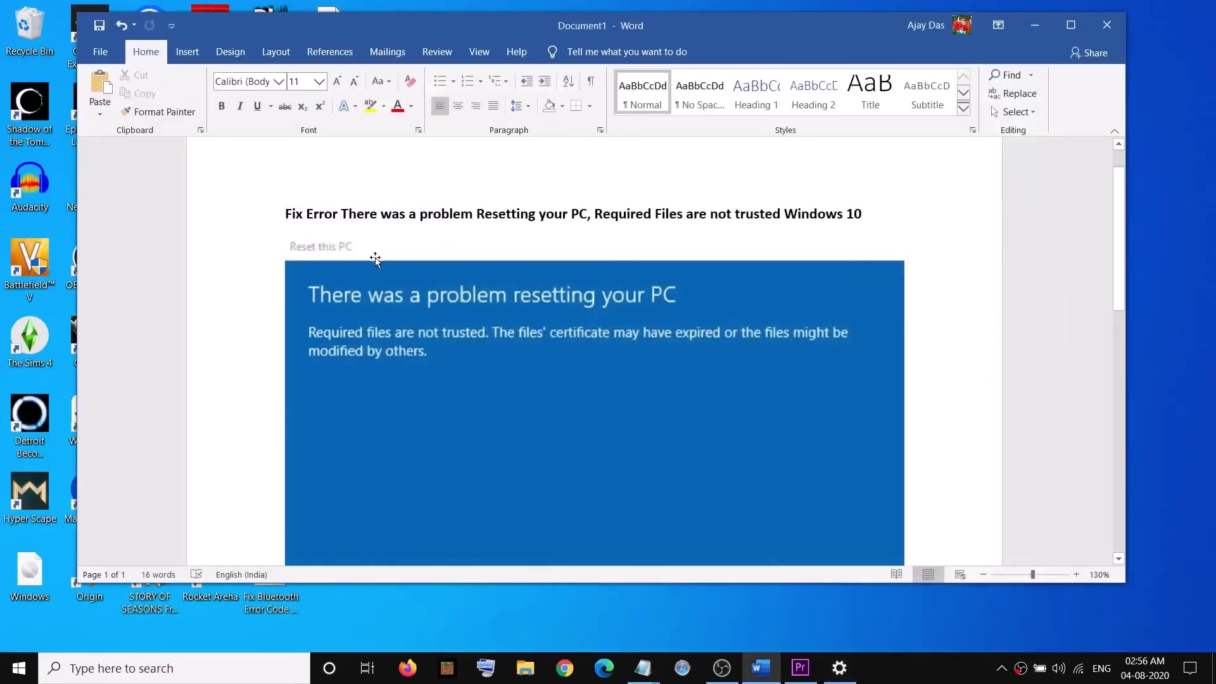
scroll(811, 320, "down", 3)
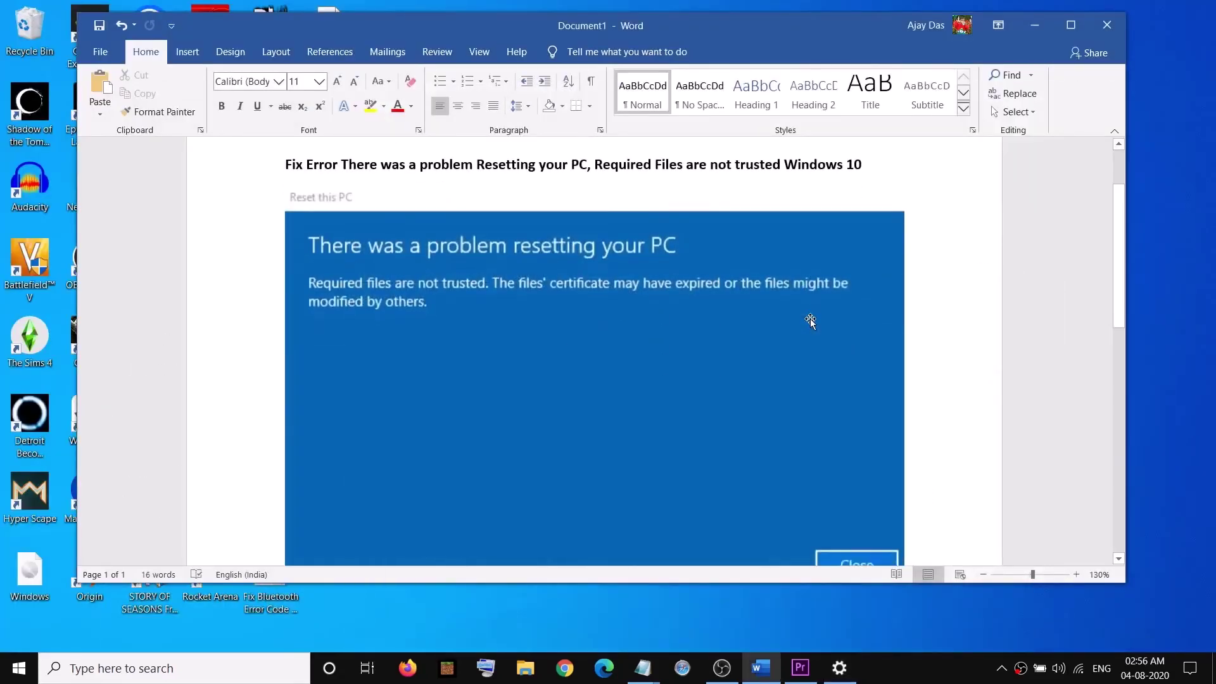
scroll(811, 318, "up", 4)
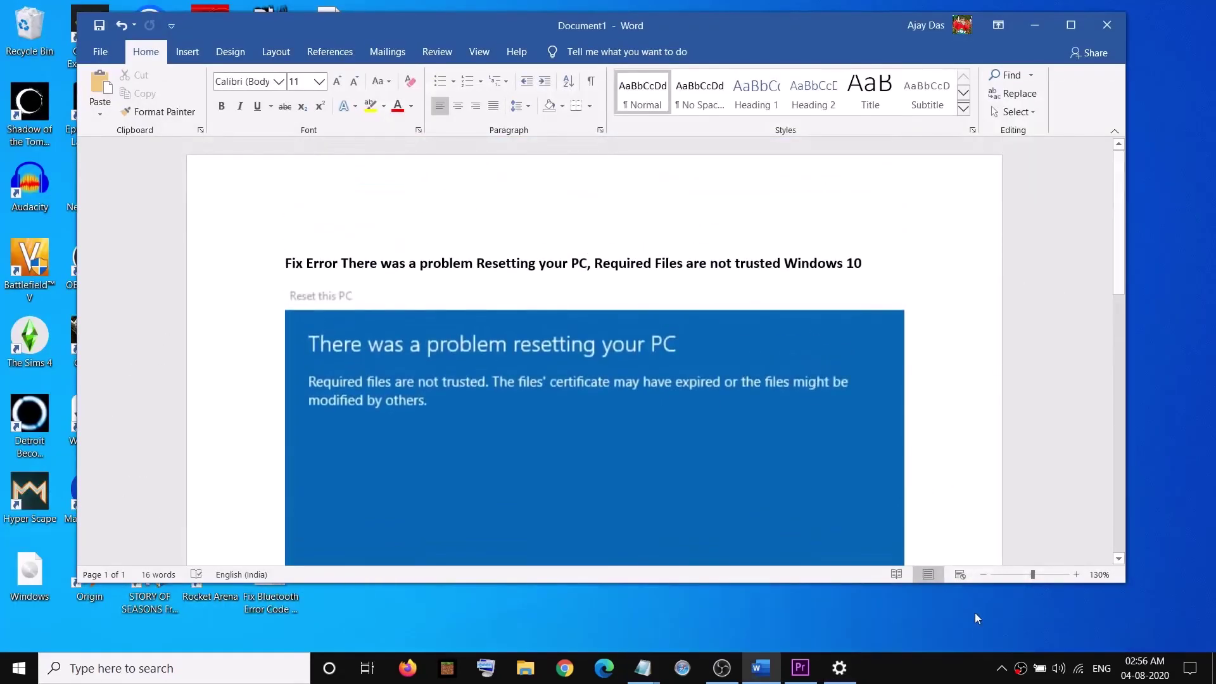
left_click(939, 668)
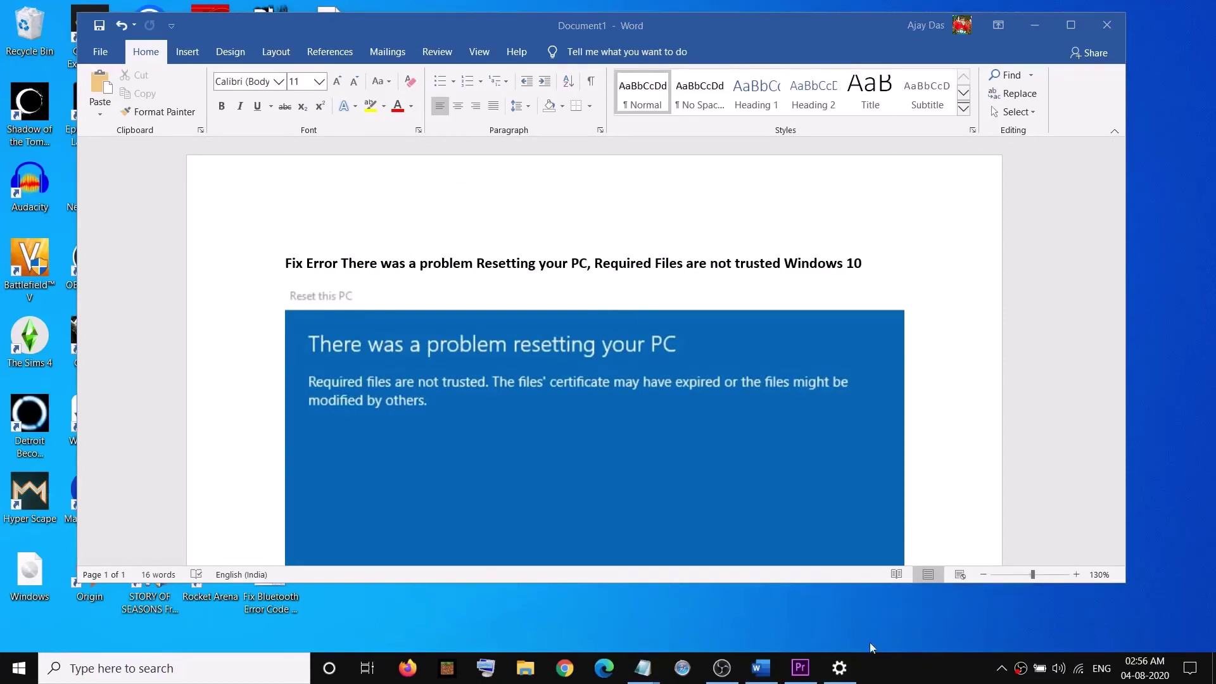
scroll(553, 434, "down", 2)
scroll(551, 398, "up", 2)
scroll(560, 438, "down", 1)
scroll(560, 443, "up", 1)
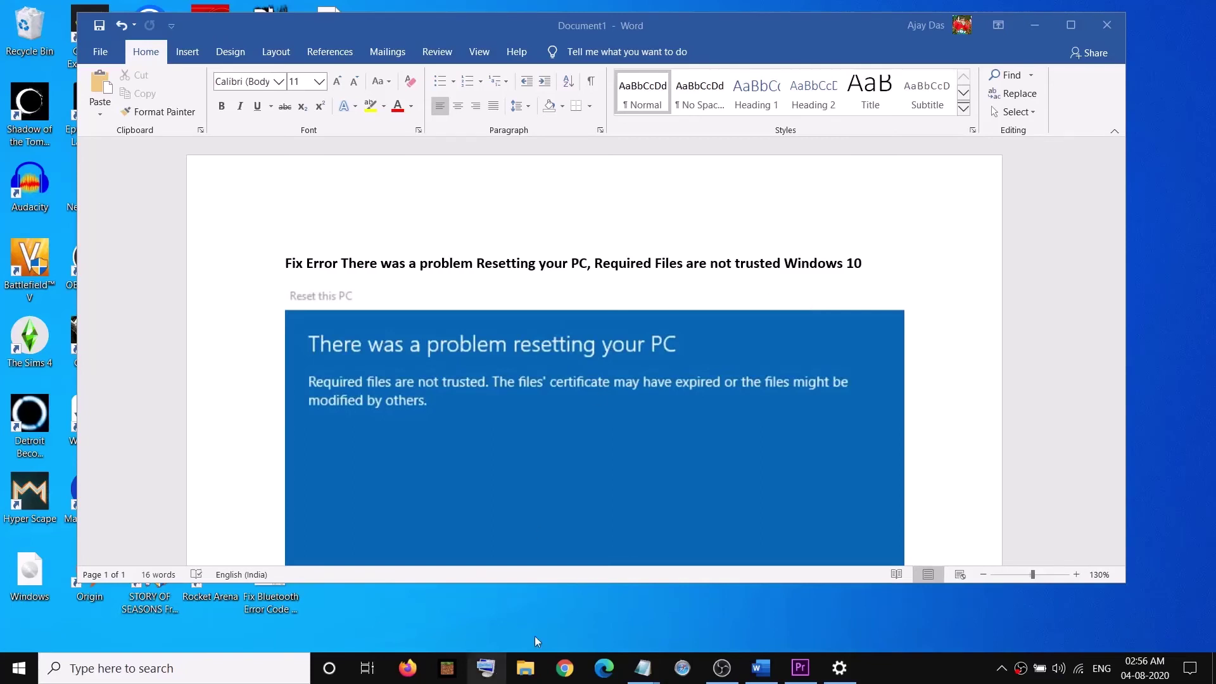
left_click(564, 668)
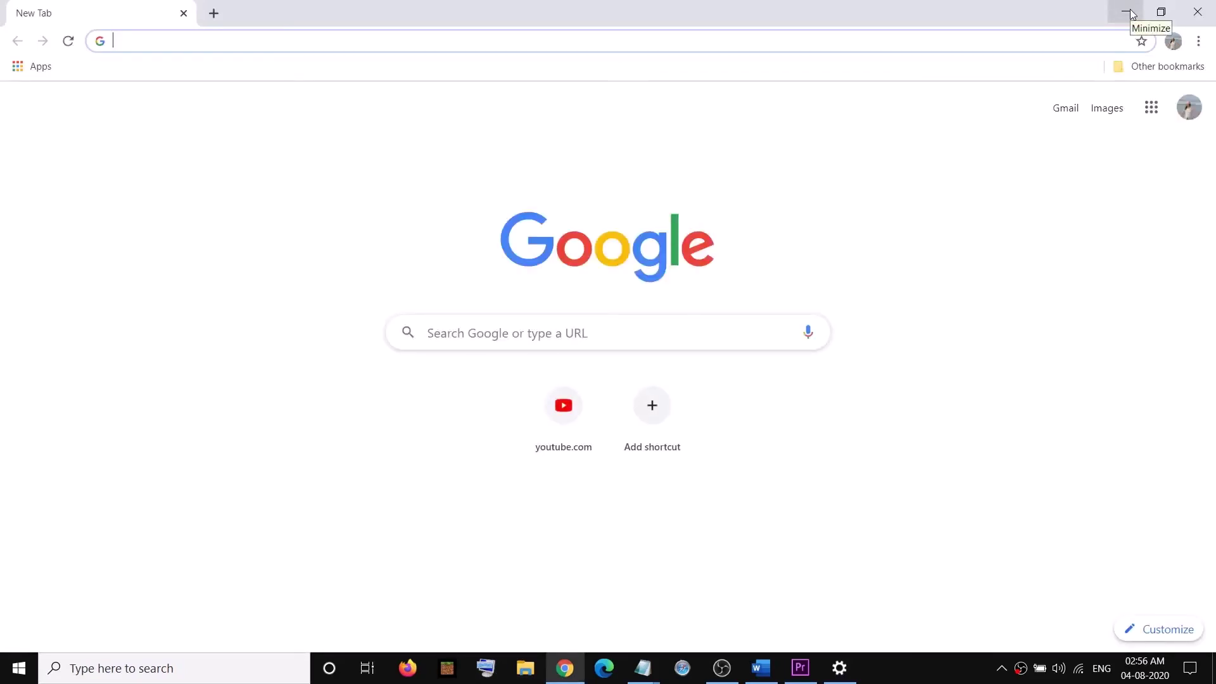
left_click(1128, 12)
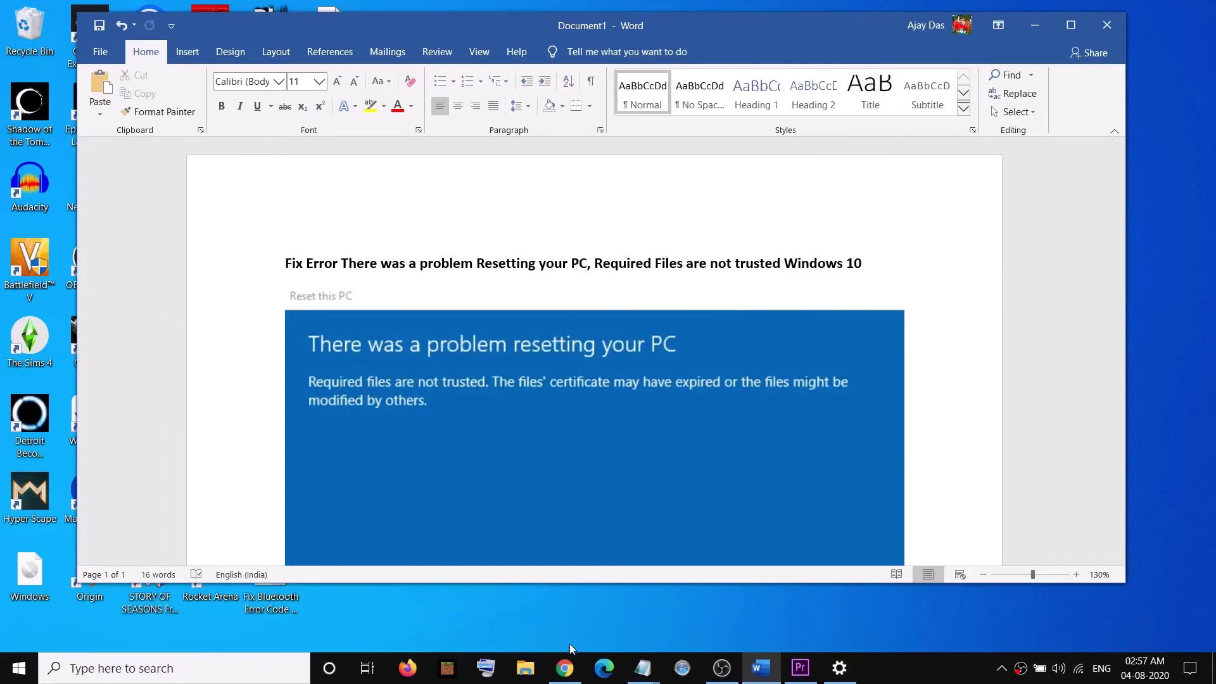
Step: Search Google in Chrome for 'media creation tool'
left_click(565, 669)
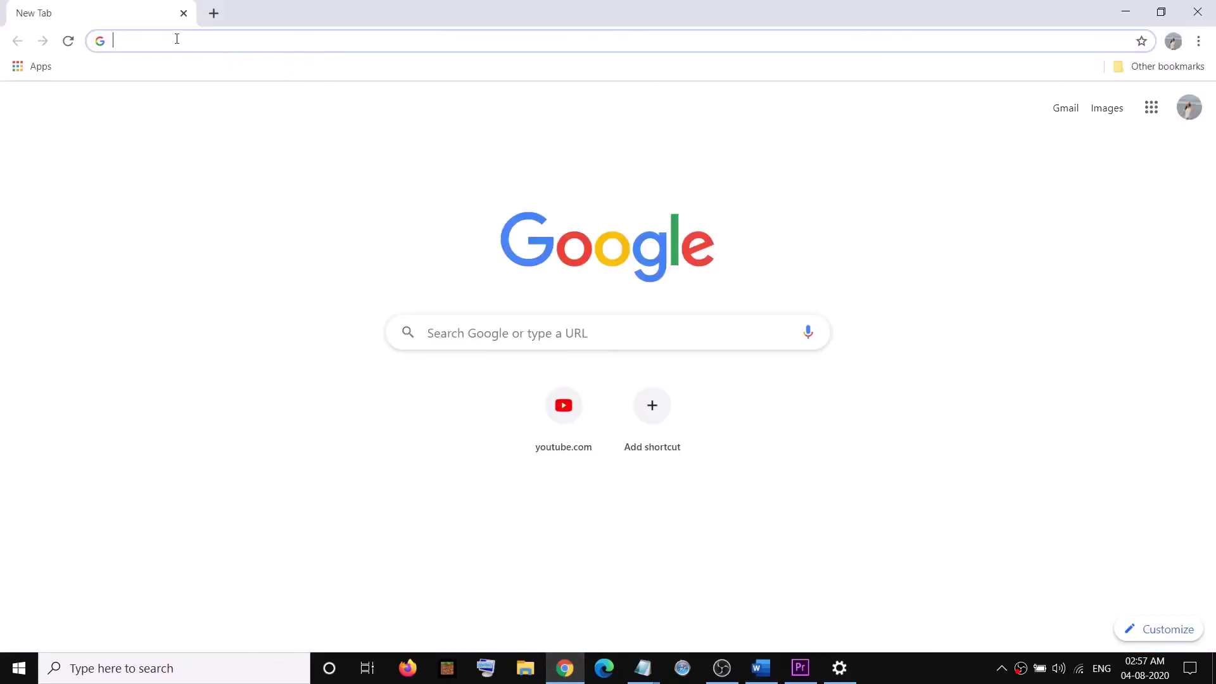
type("media creation tool")
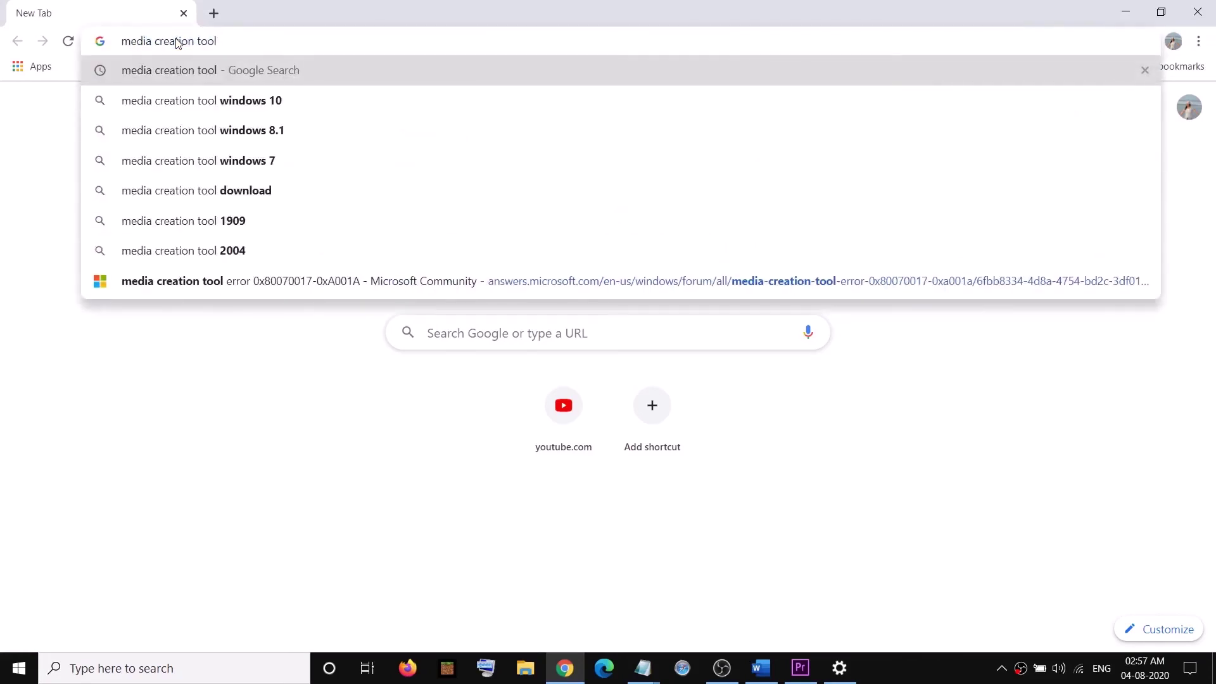
key("Return")
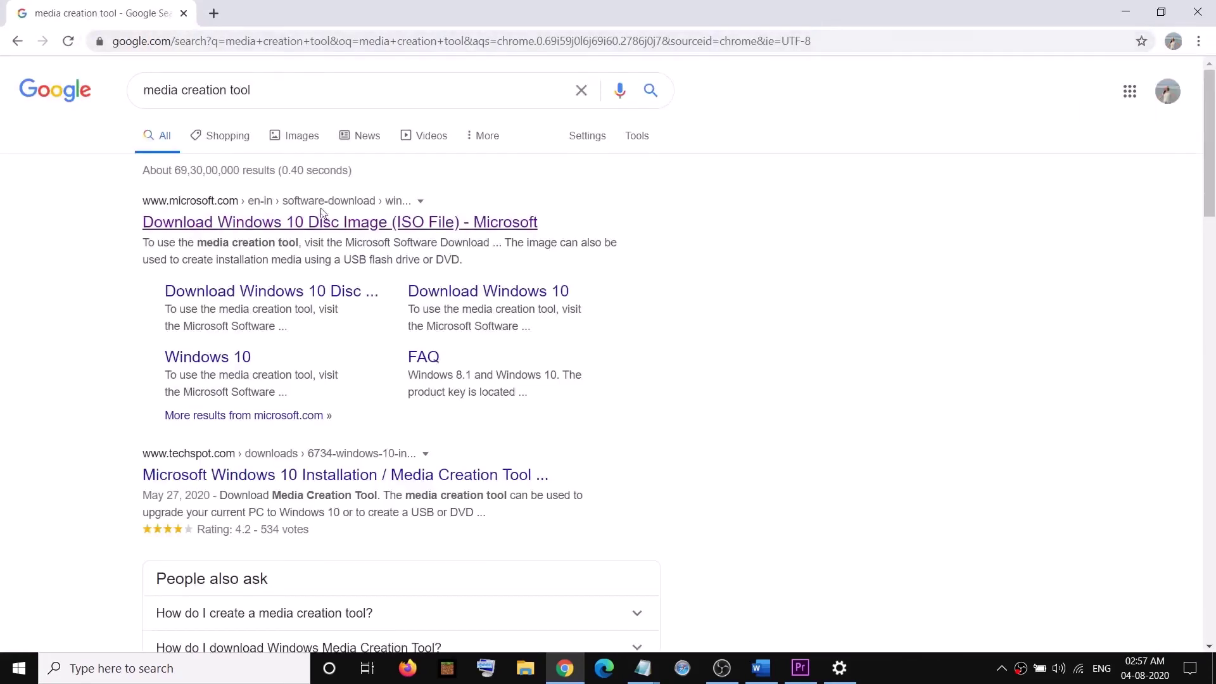
Step: Download MediaCreationTool.exe from Microsoft's Download Windows 10 page and run it
left_click(411, 216)
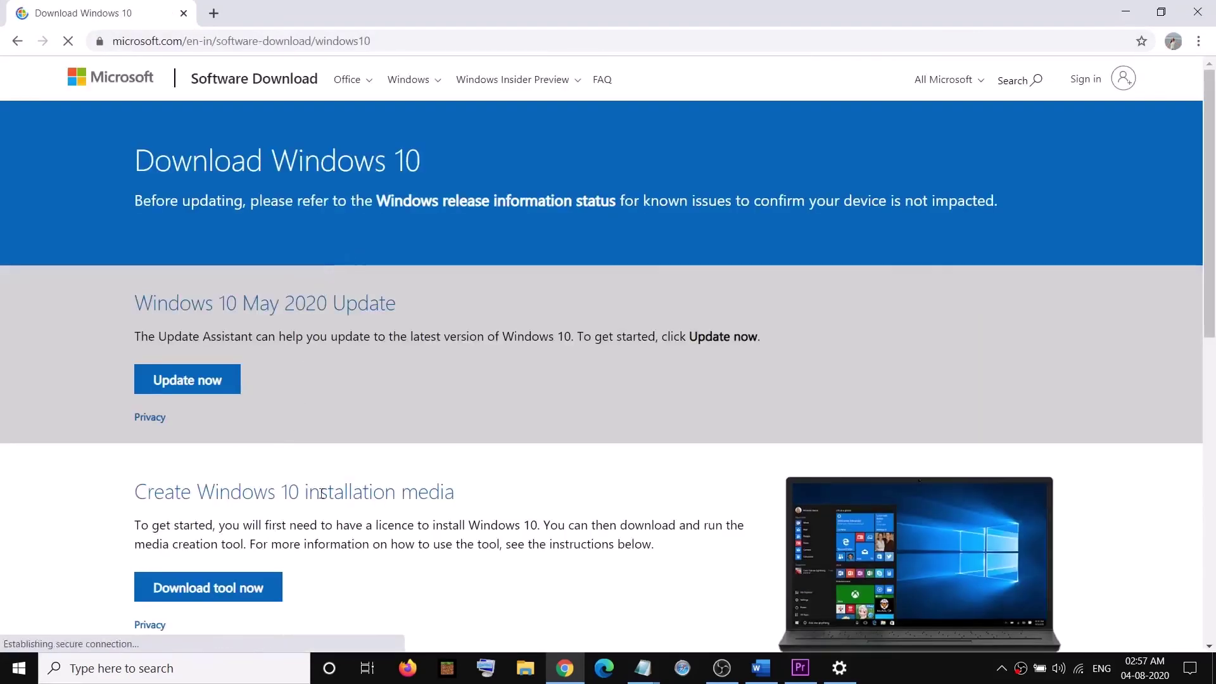
scroll(302, 501, "down", 2)
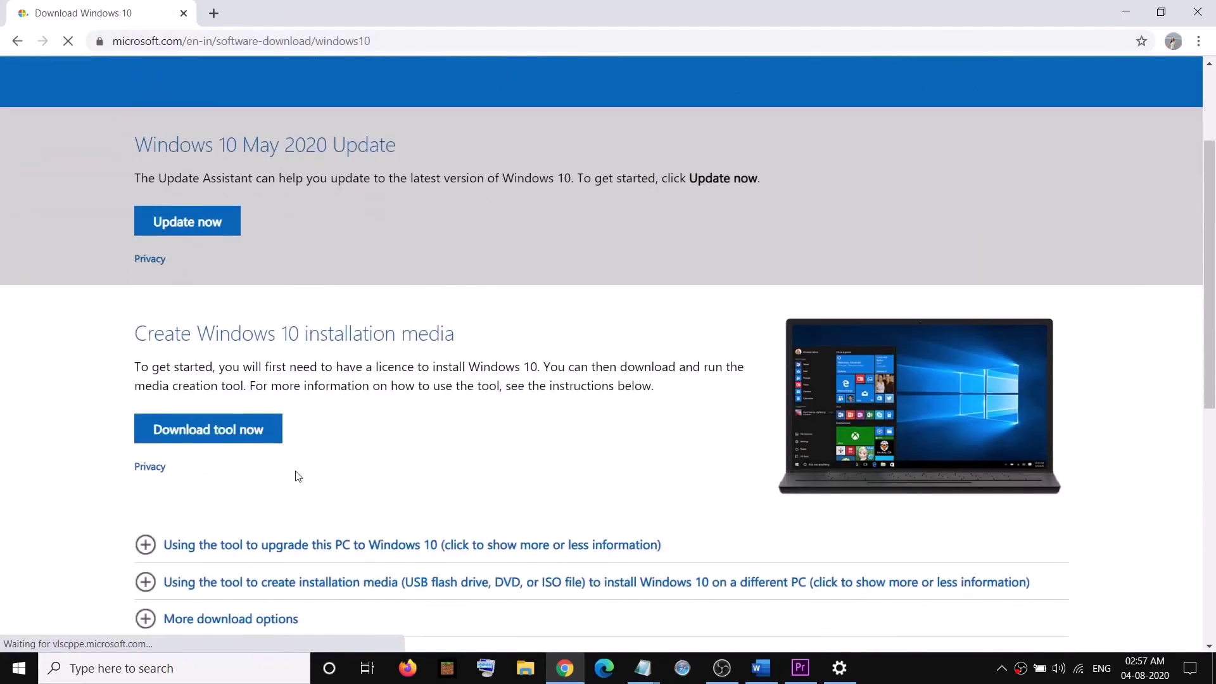
left_click(239, 432)
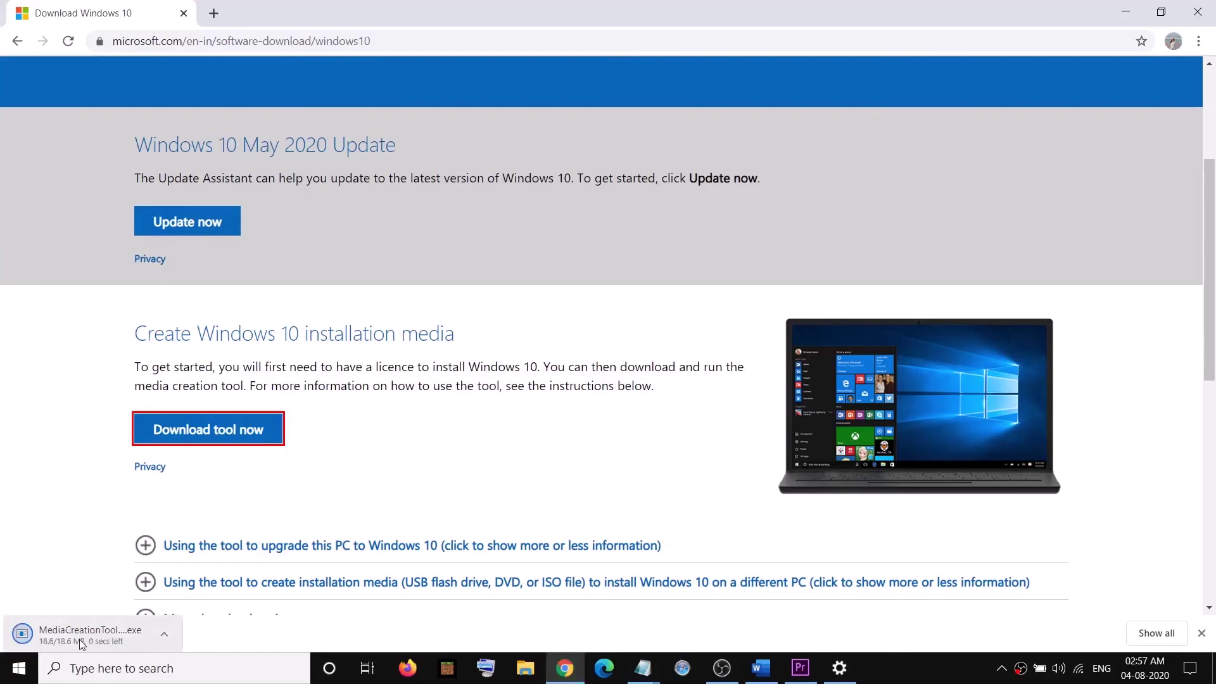
left_click(78, 636)
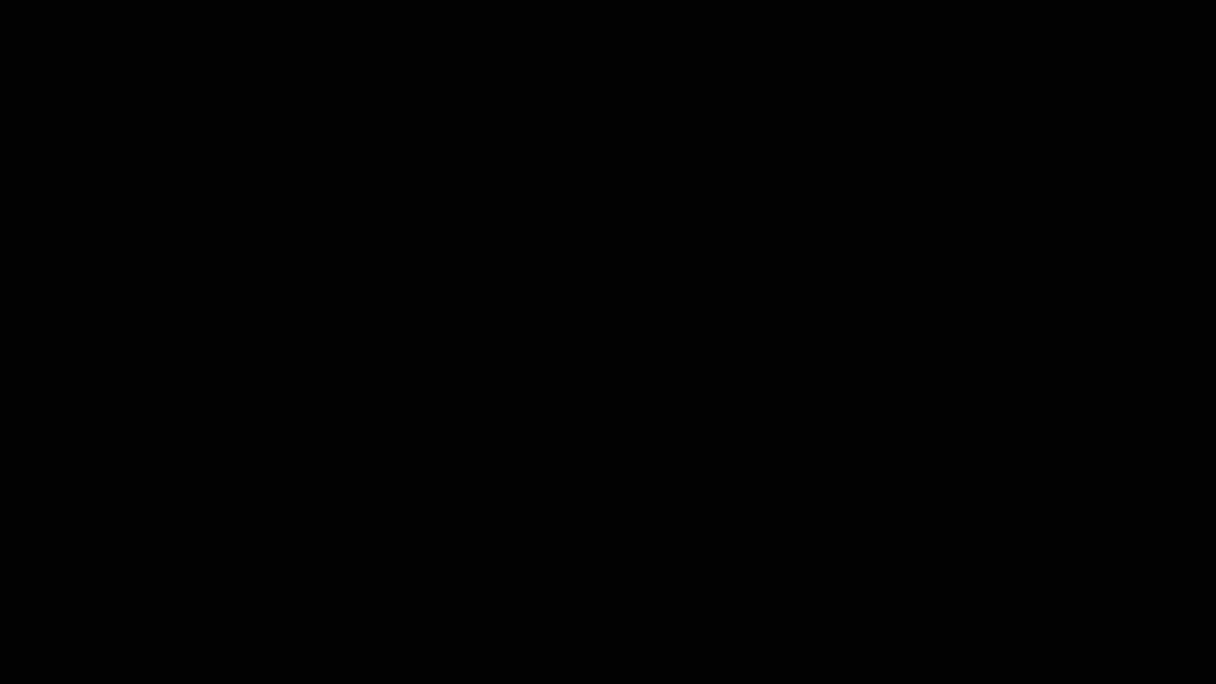
Step: Allow the Media Creation Tool through UAC so Setup reaches the license terms
left_click(533, 439)
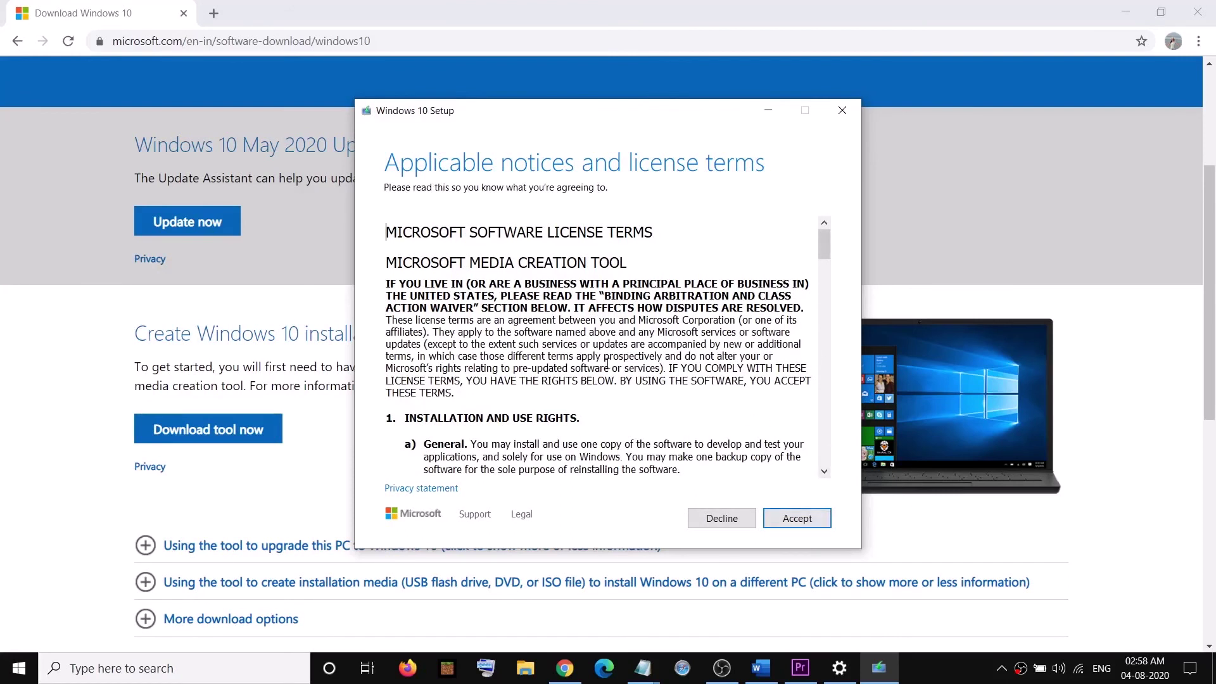
Step: Accept the license and choose 'Create installation media (USB flash drive, DVD, or ISO file) for another PC'
left_click(806, 523)
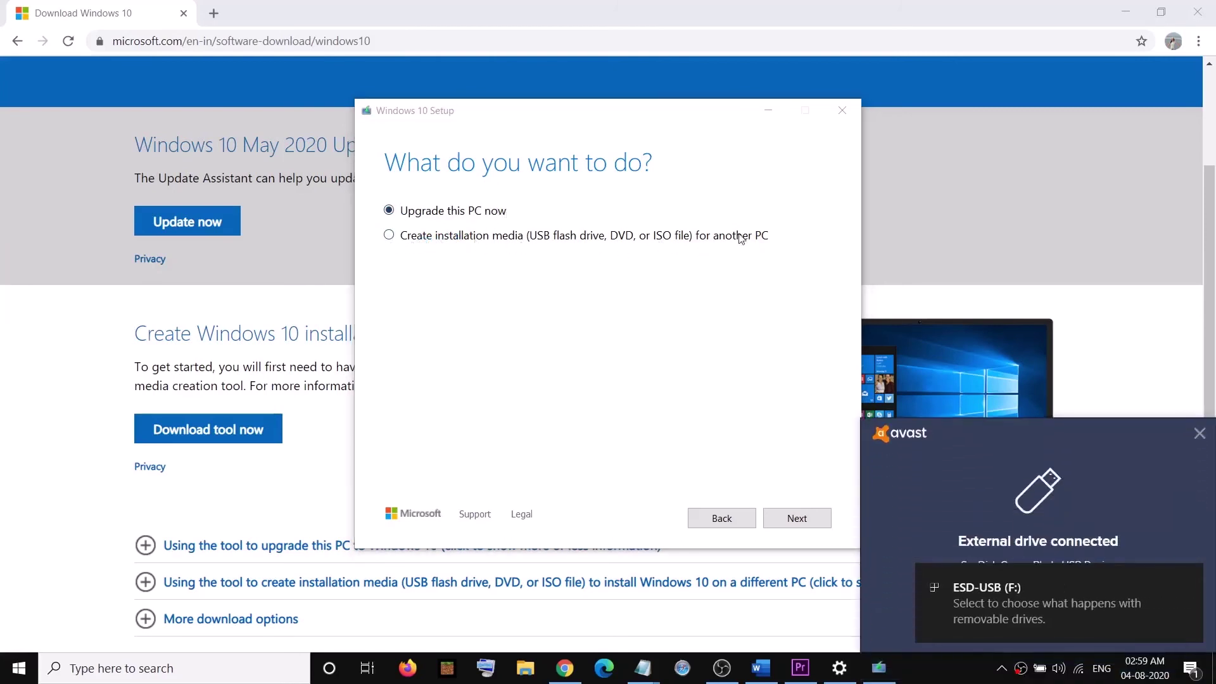
left_click(390, 236)
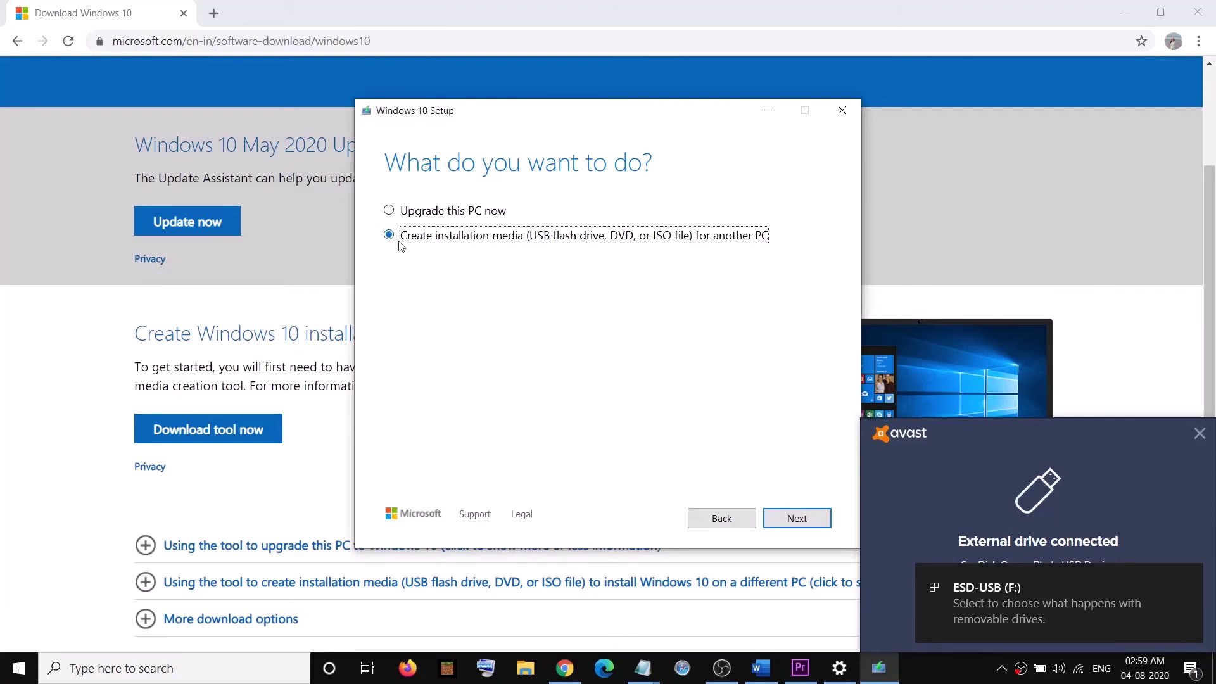
Step: Continue with the recommended English, Windows 10, 64-bit options until setup reports 8GB needed on C:
left_click(797, 518)
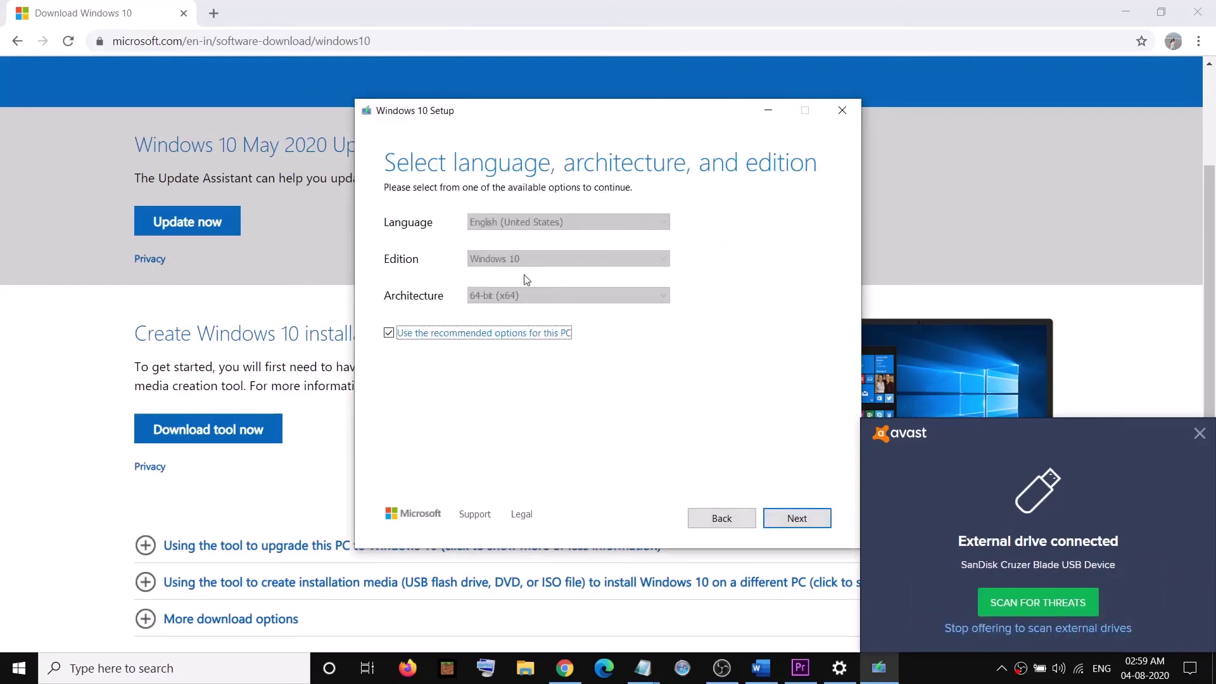
left_click(799, 520)
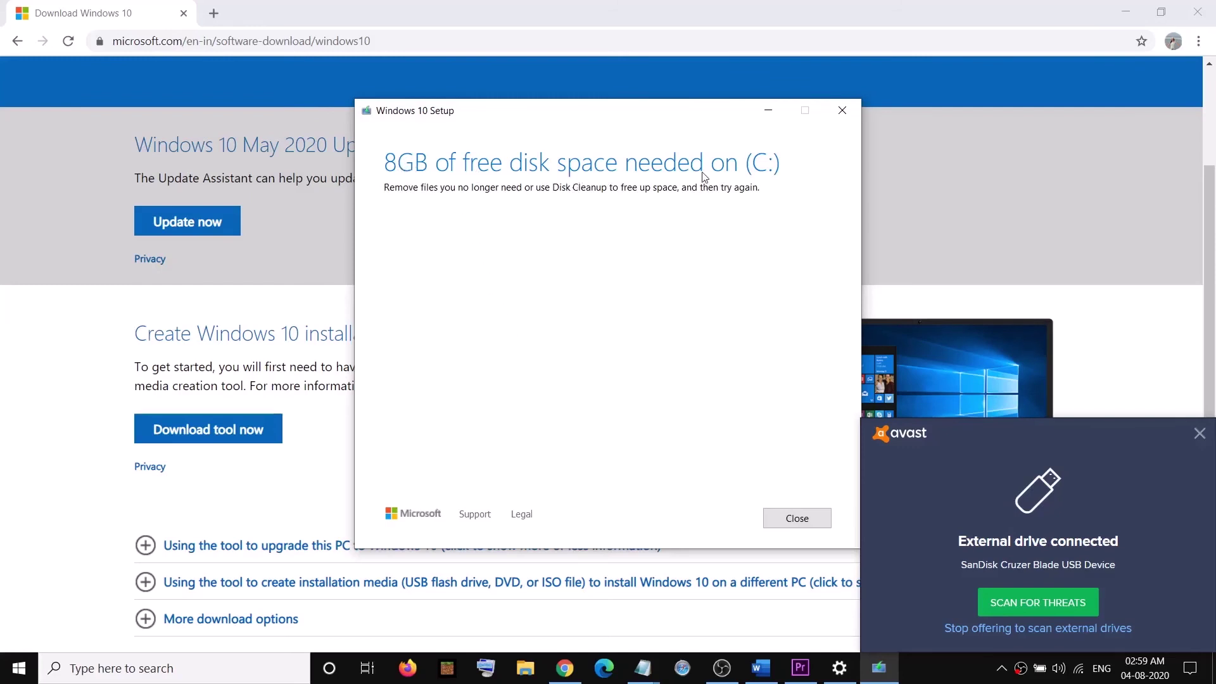
Step: Open File Explorer's This PC view and select Local Disk (C:), now 19.9 GB free
key("super+e")
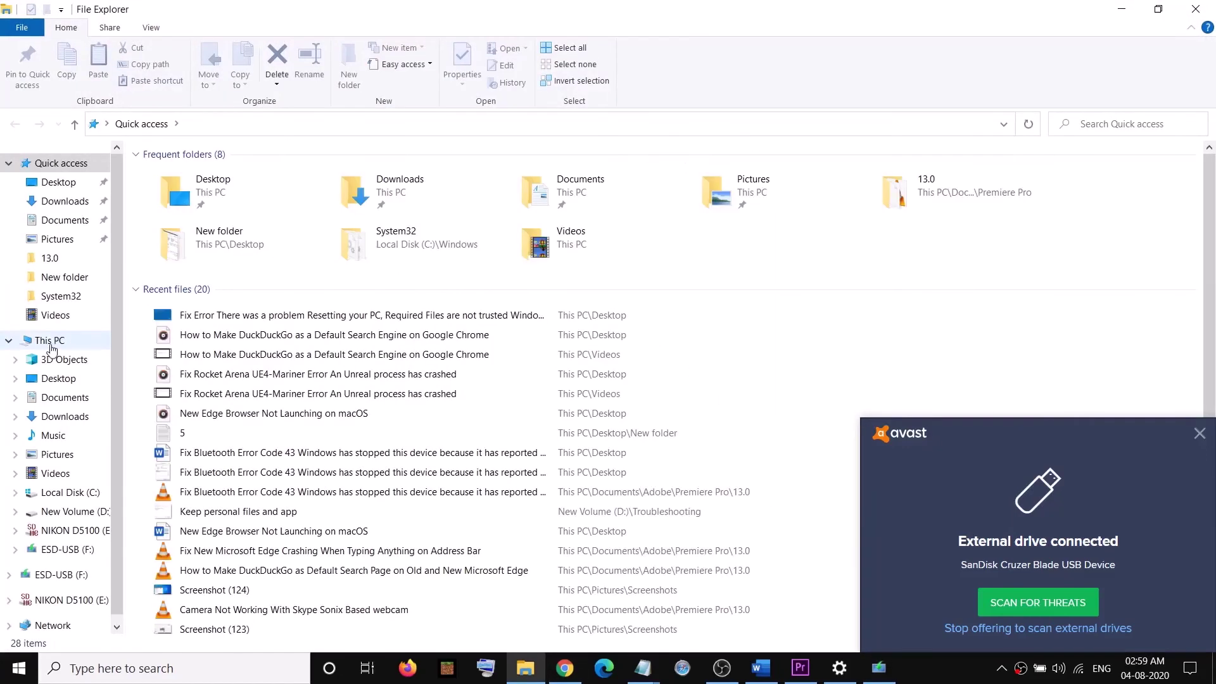
left_click(51, 342)
left_click(240, 310)
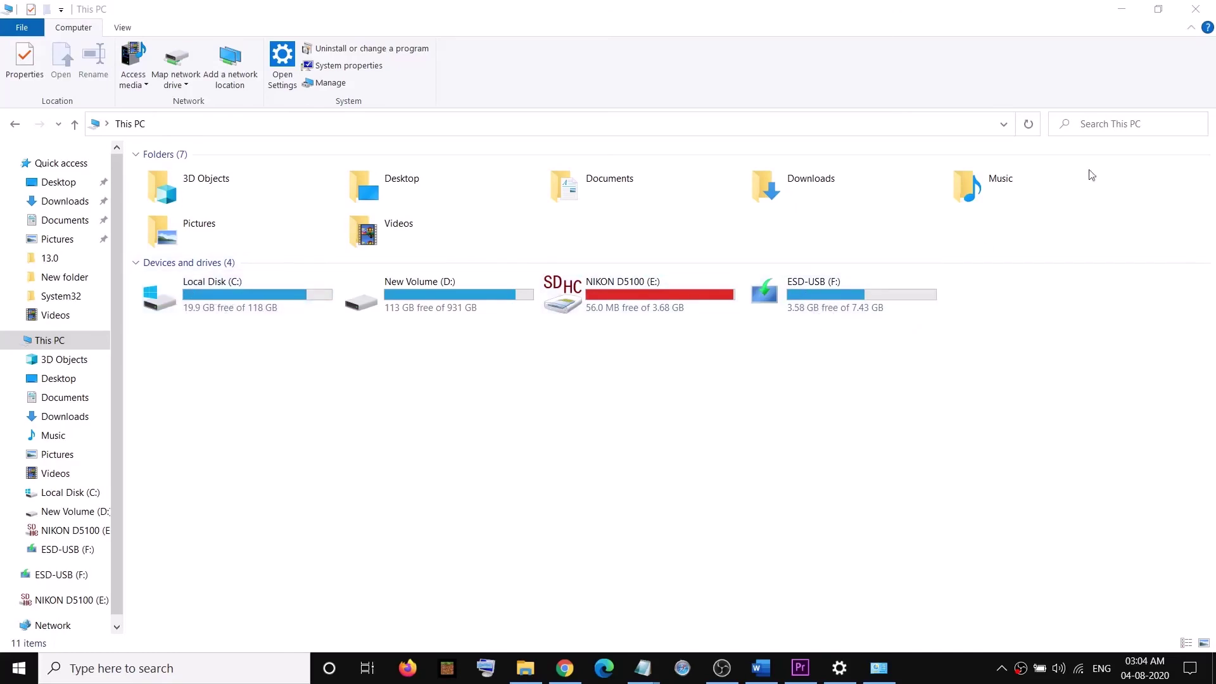
Step: Re-download the Media Creation Tool from the Windows 10 page and relaunch MediaCreationTool.exe
left_click(1117, 8)
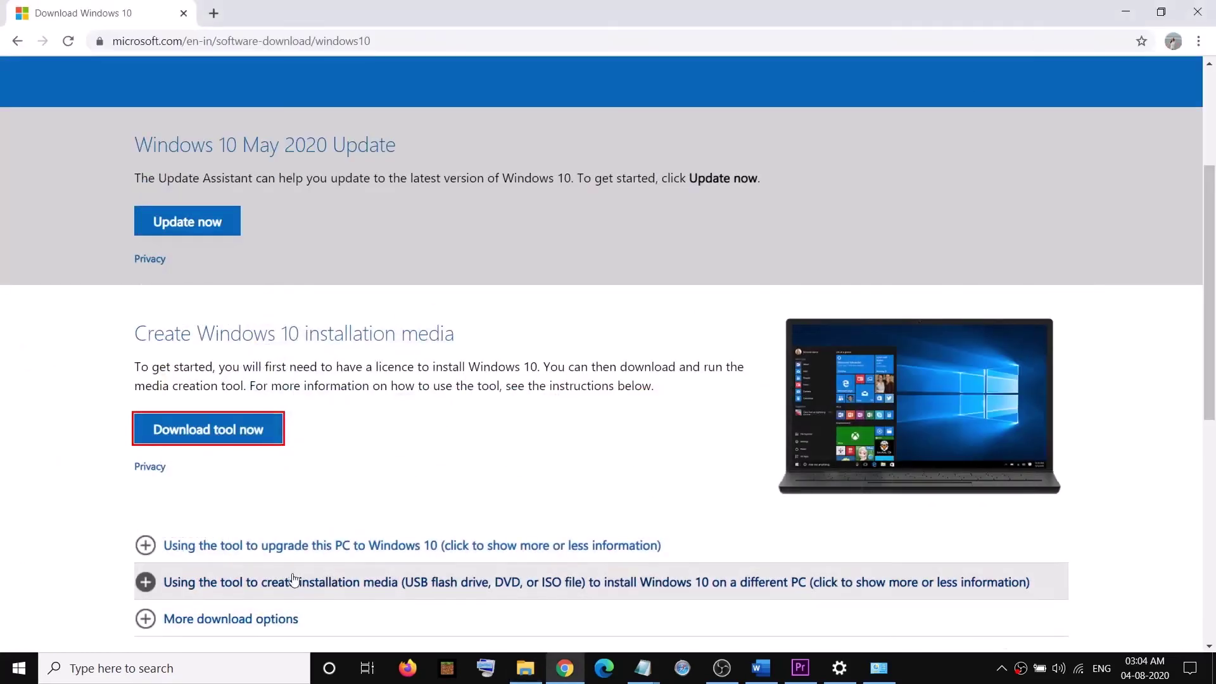
left_click(234, 416)
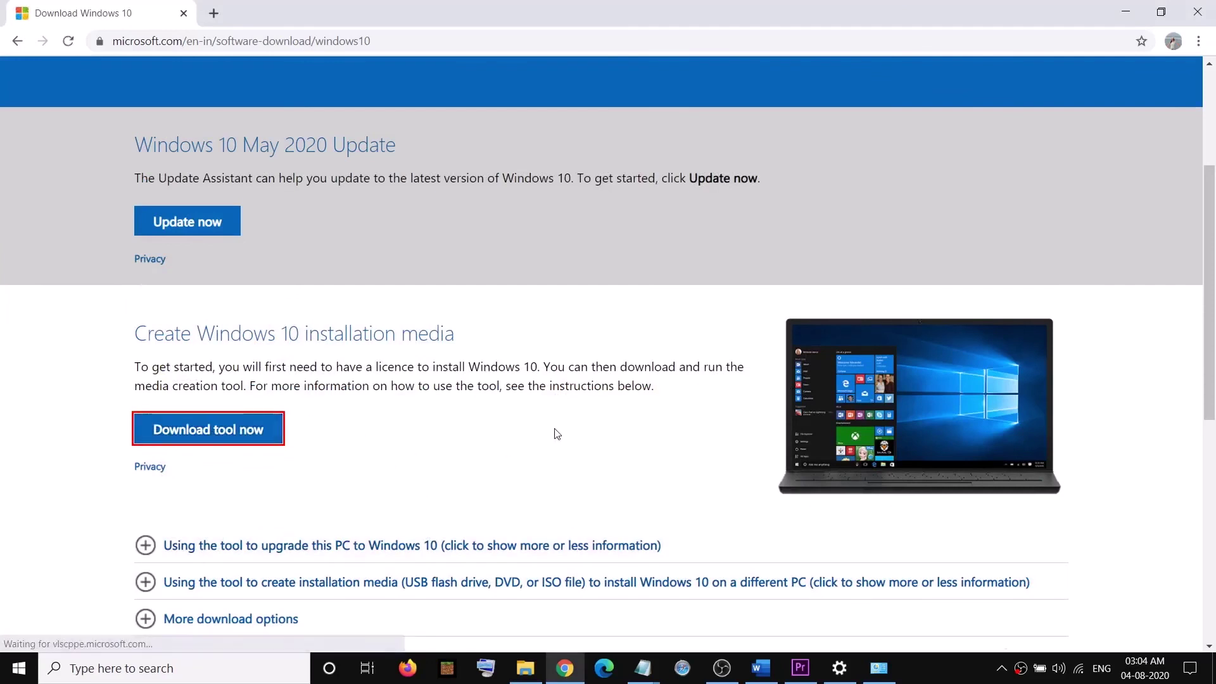
left_click(90, 635)
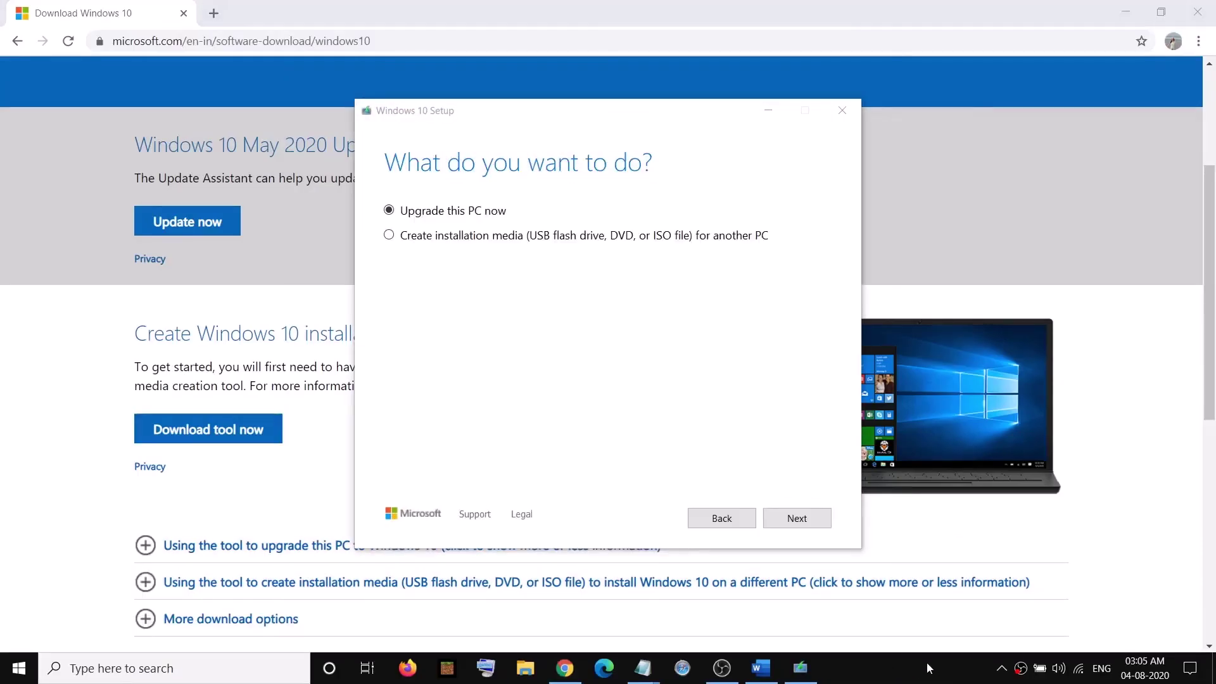
Step: Create installation media with recommended options on a USB flash drive, targeting F: (ESD-USB)
left_click(389, 238)
left_click(796, 518)
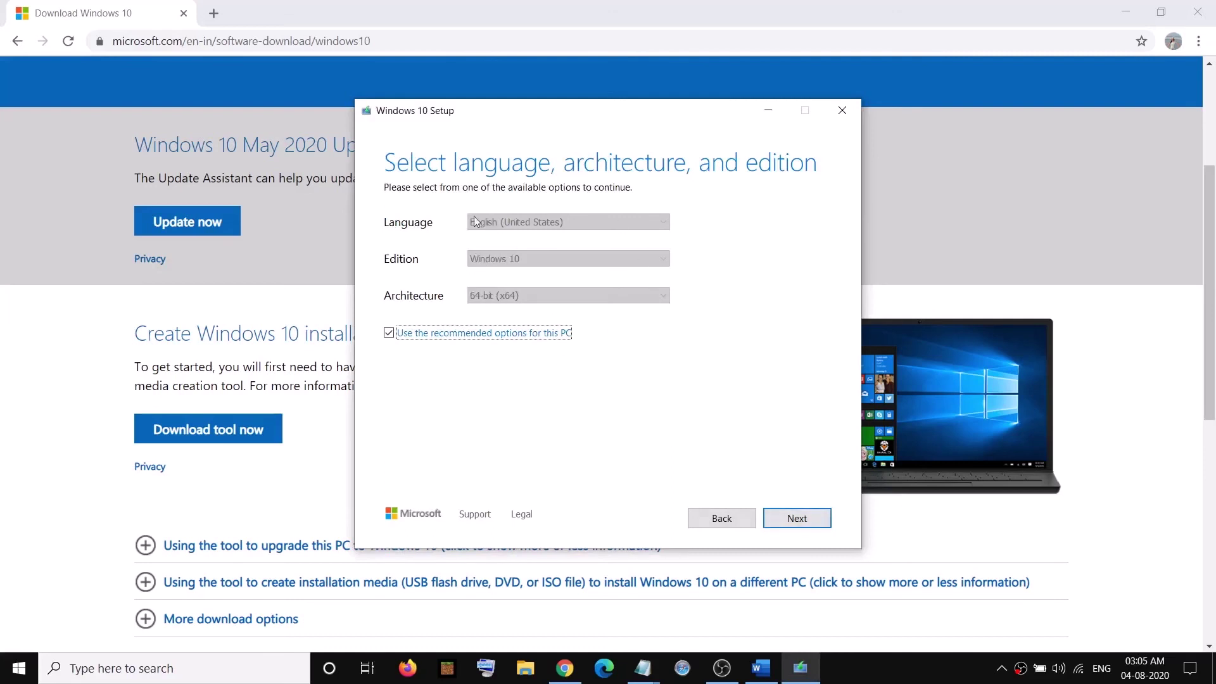
left_click(796, 520)
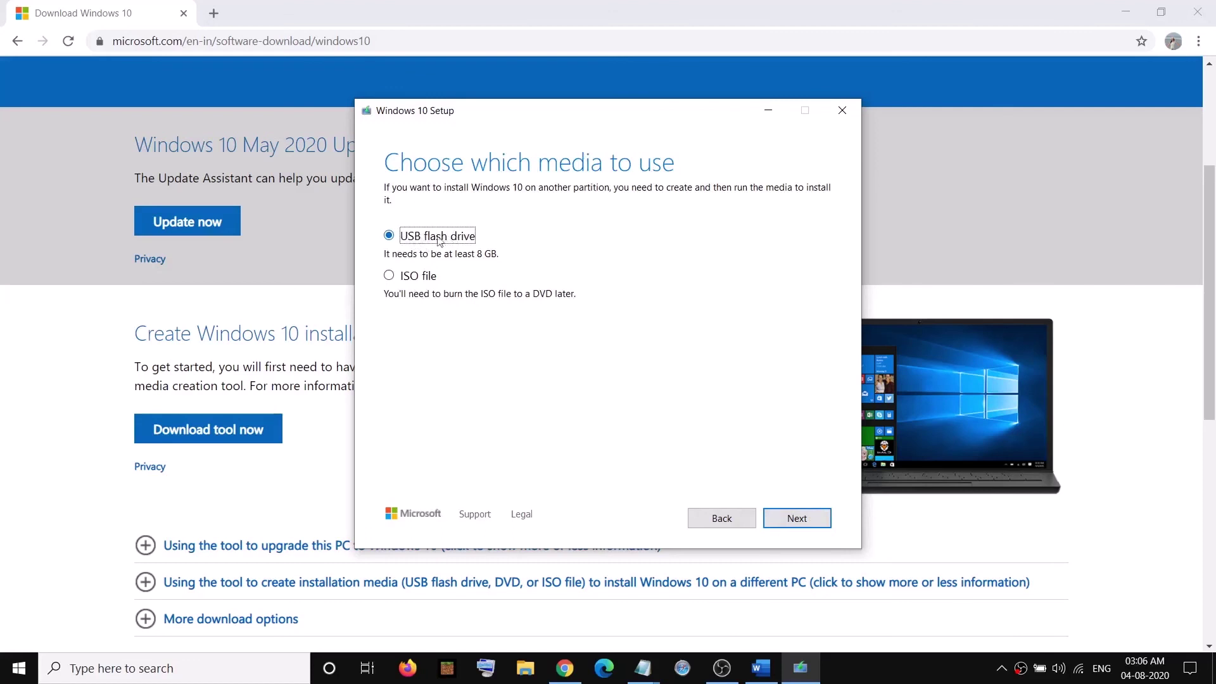
left_click(802, 519)
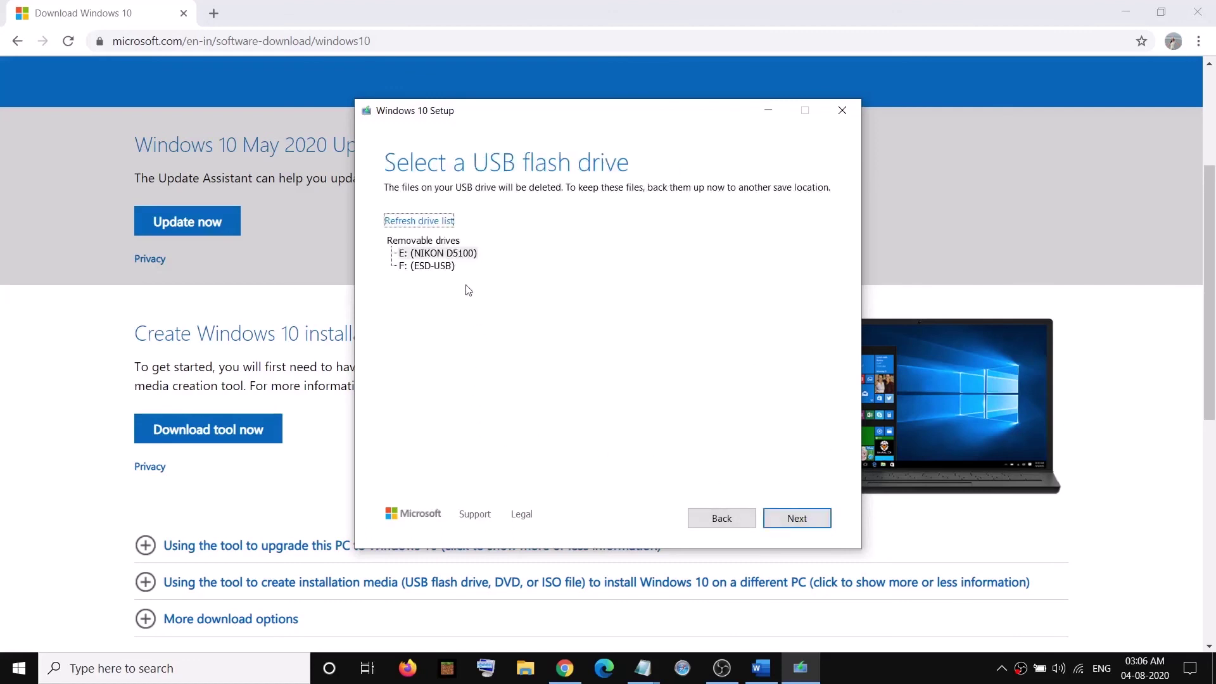
left_click(406, 270)
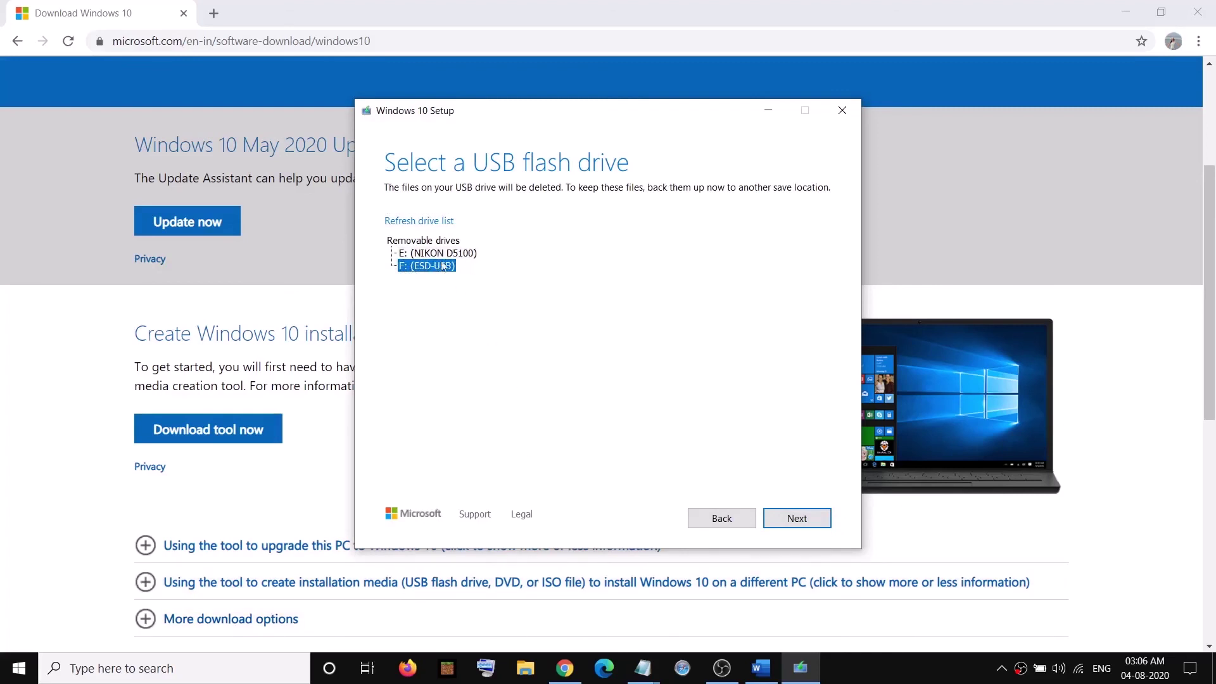
left_click(530, 669)
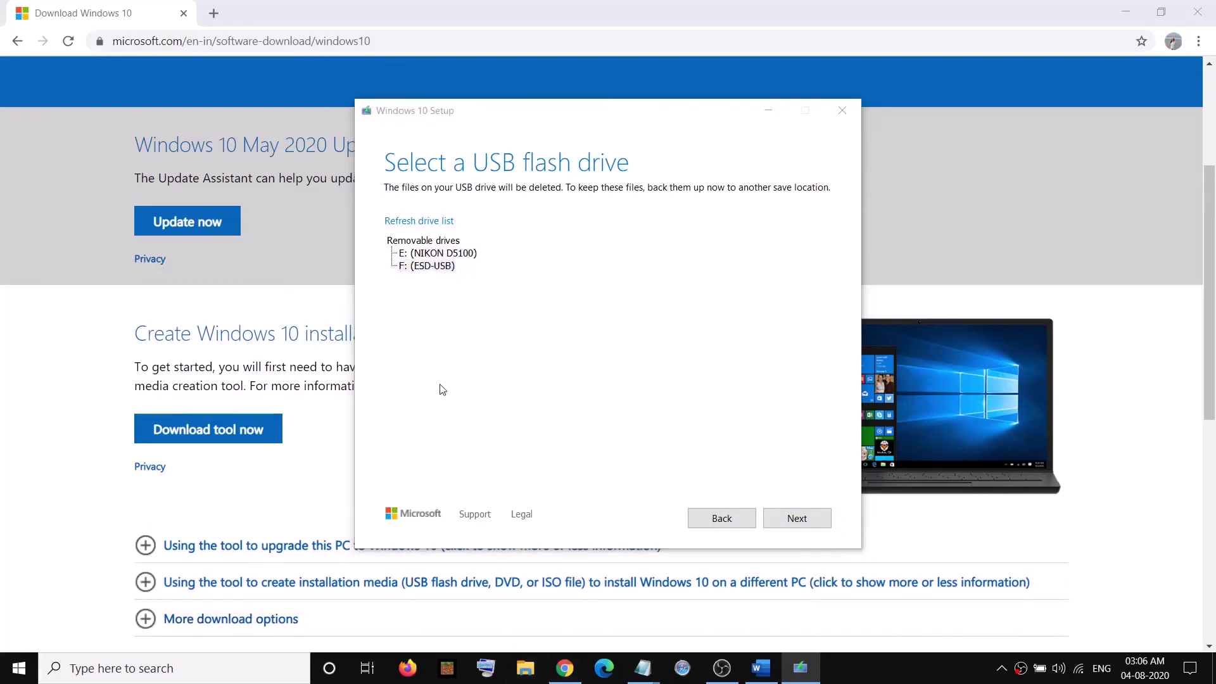
Step: Look inside ESD-USB (F:) (boot, efi, sources, support, setup), then return to This PC
left_click(51, 340)
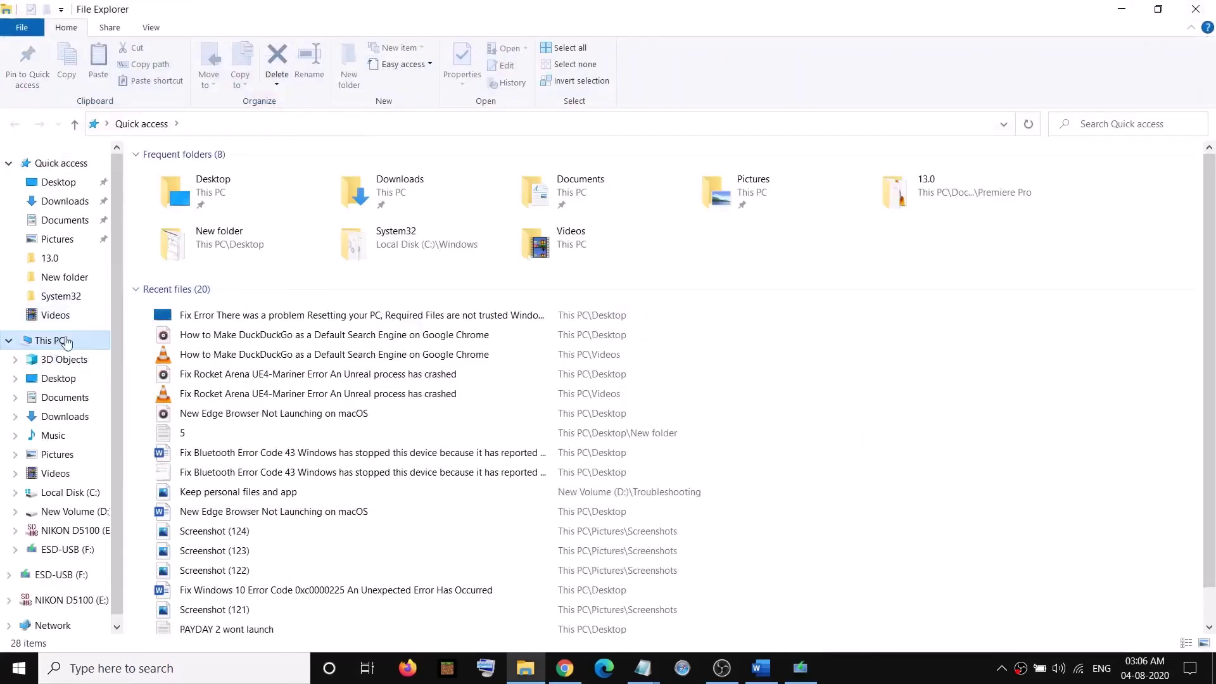
left_click(823, 291)
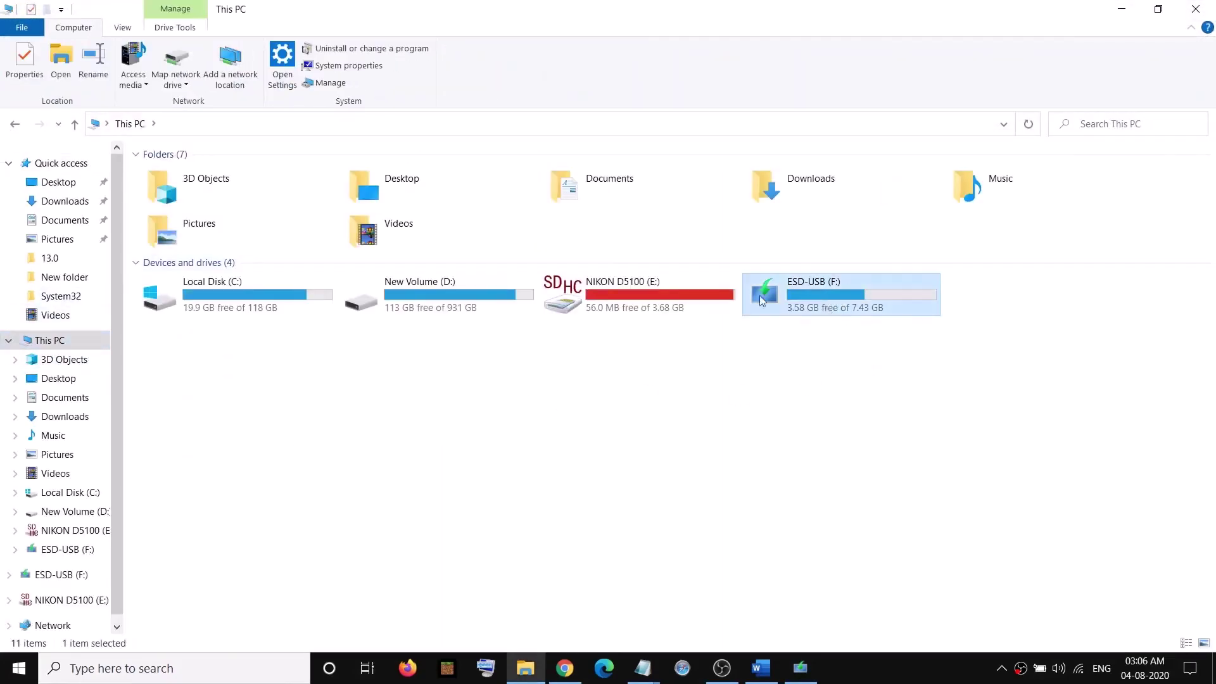
double_click(830, 297)
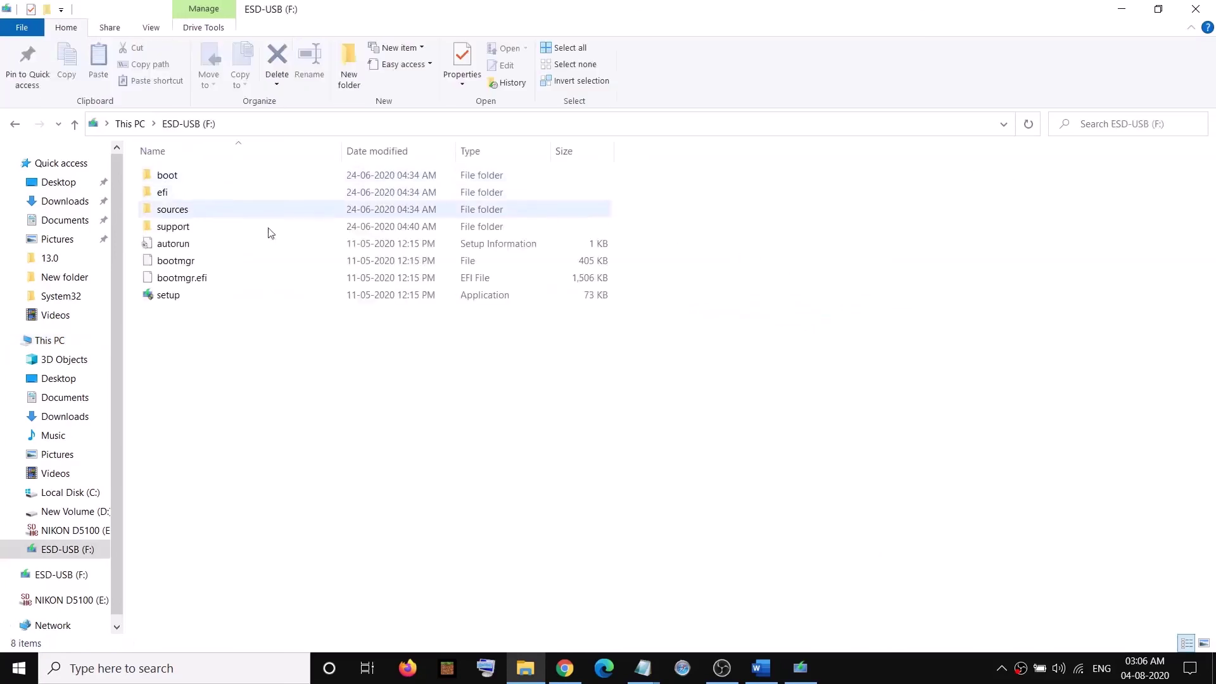
left_click(74, 125)
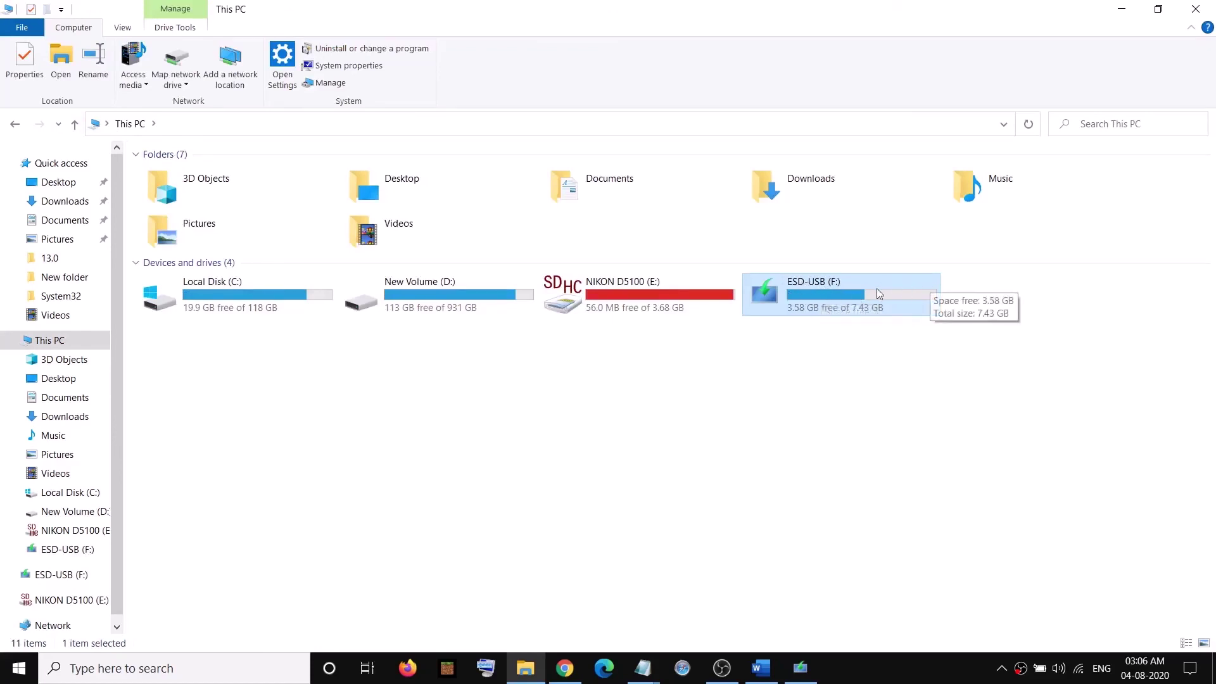
right_click(824, 289)
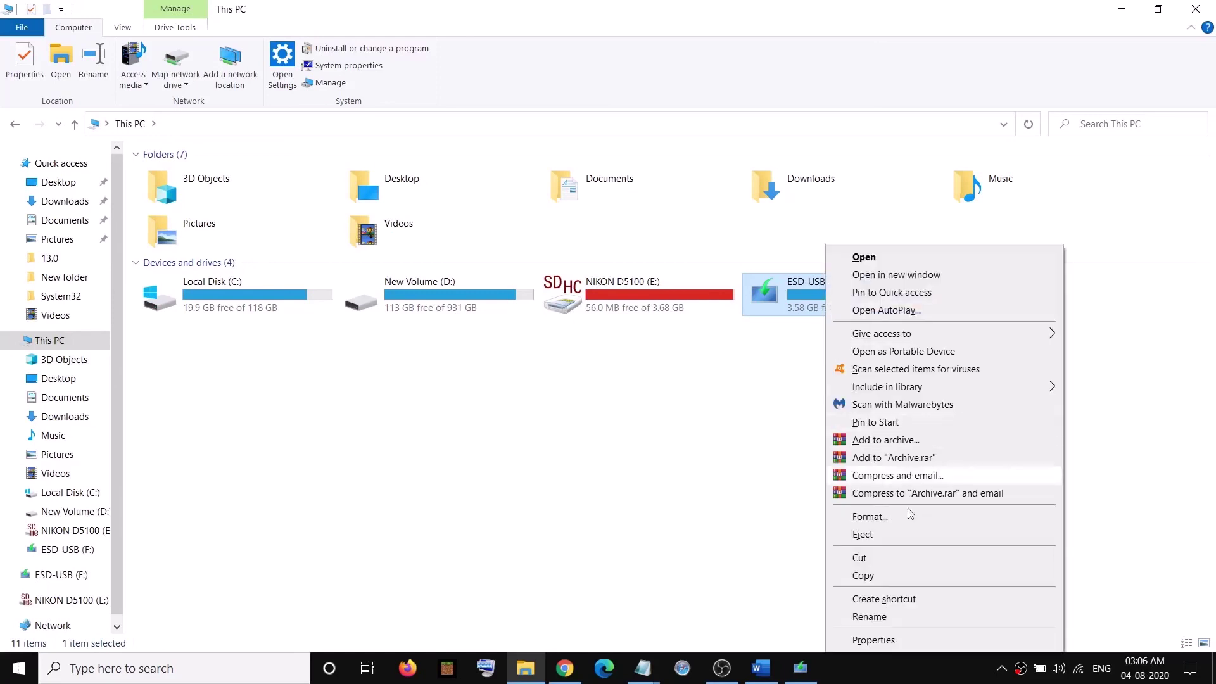
left_click(866, 517)
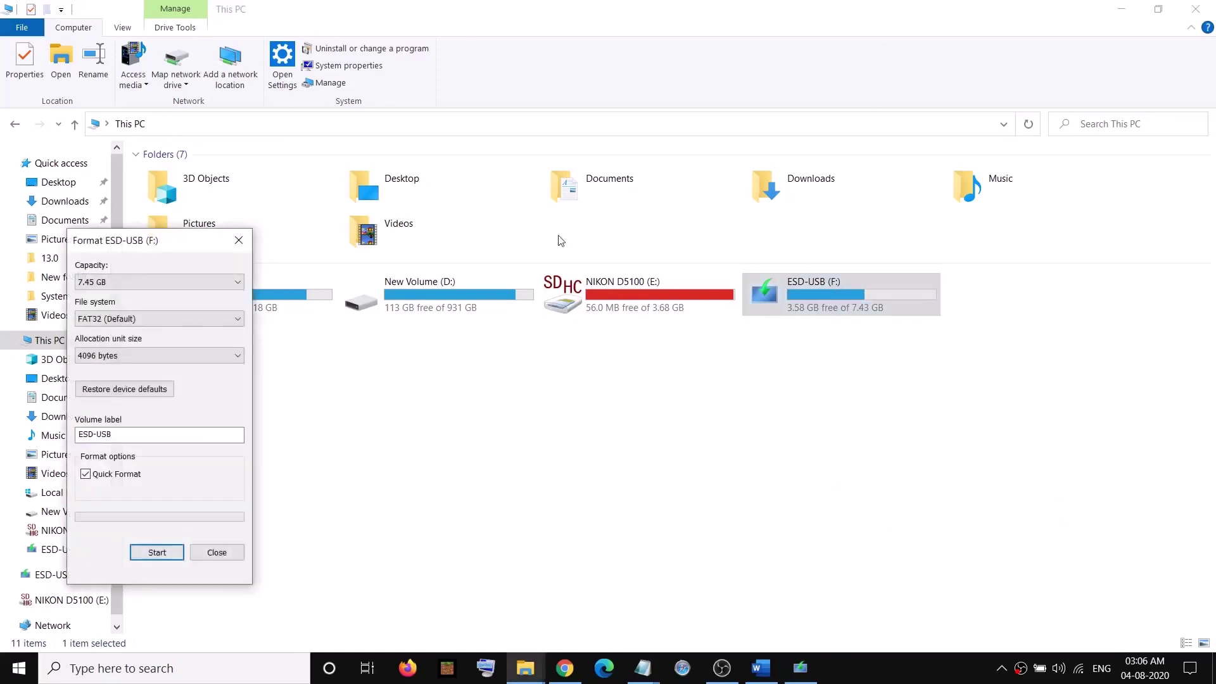
left_click_drag(185, 238, 646, 133)
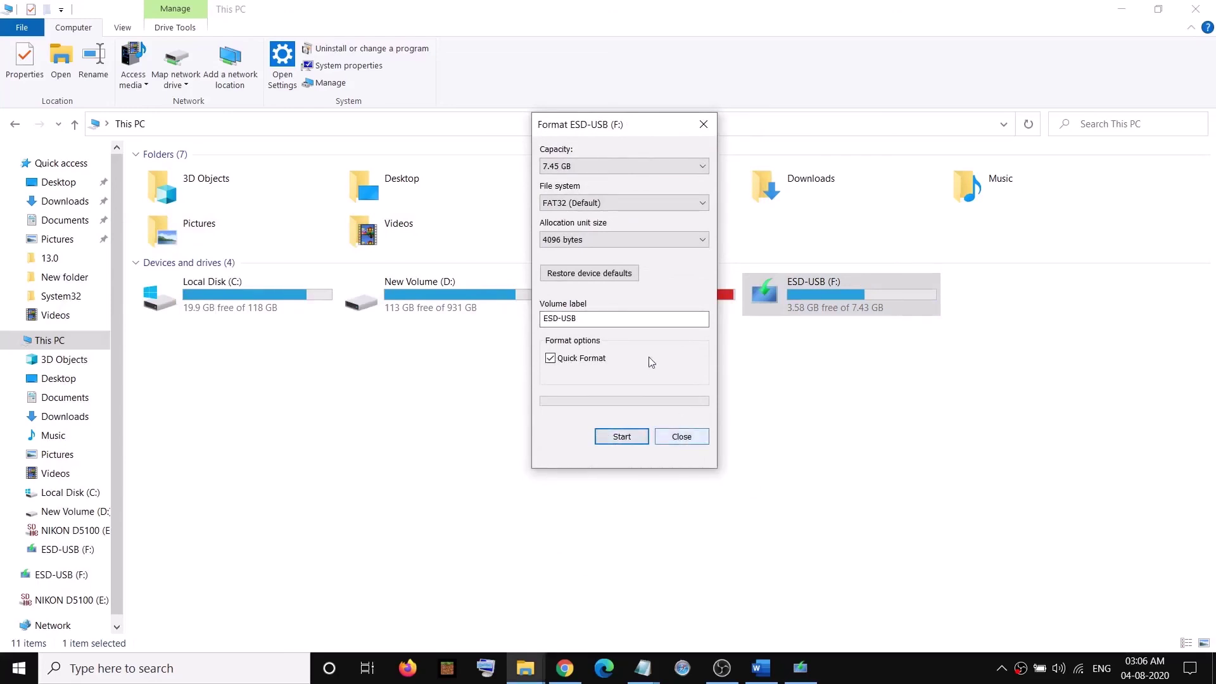
left_click(683, 436)
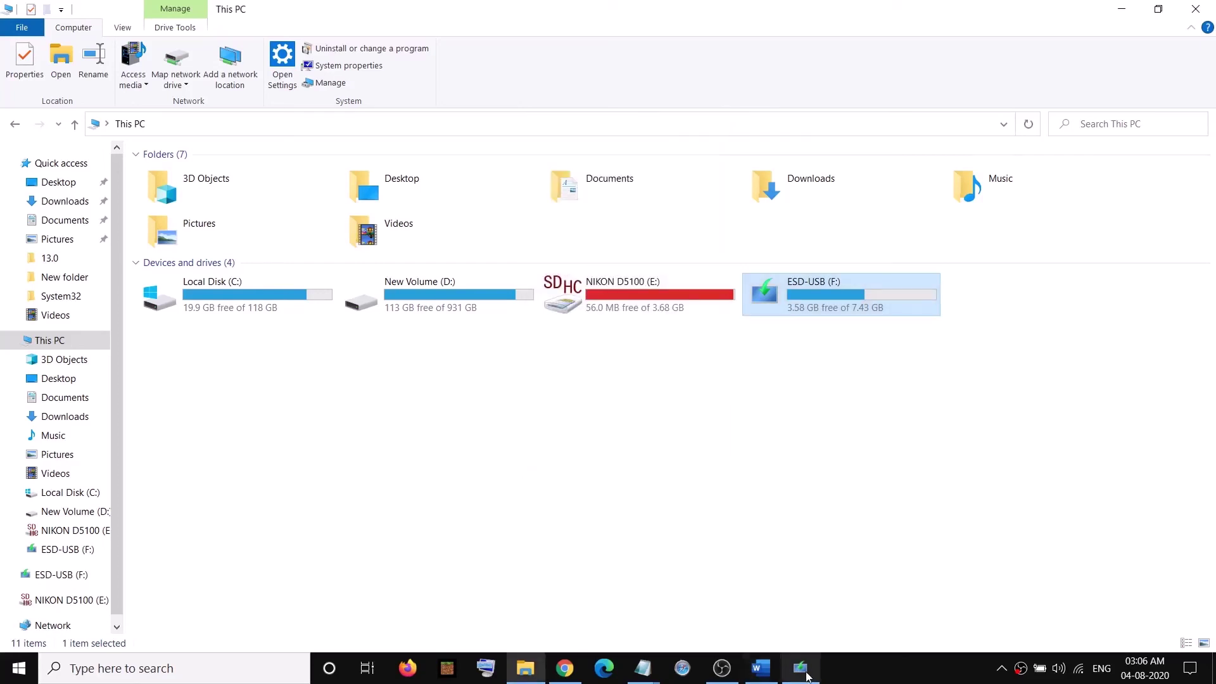
Step: Continue in Media Creation Tool with ESD-USB (F:) as the selected flash drive
left_click(806, 676)
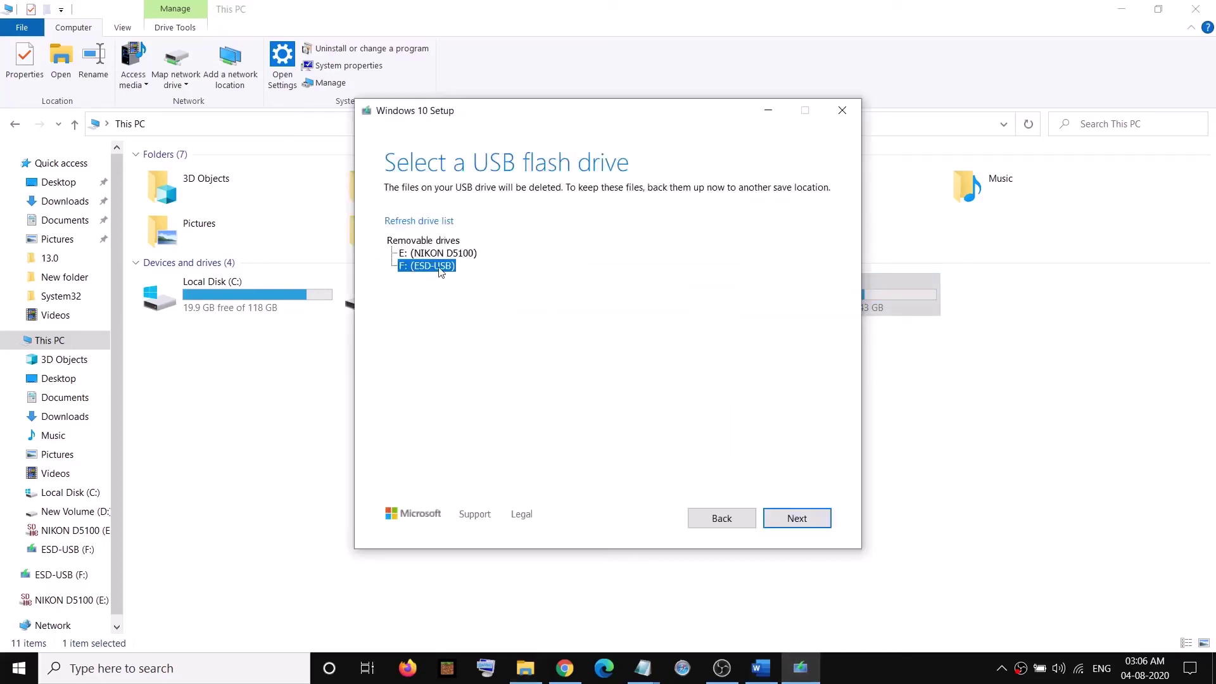
left_click(792, 528)
left_click(788, 524)
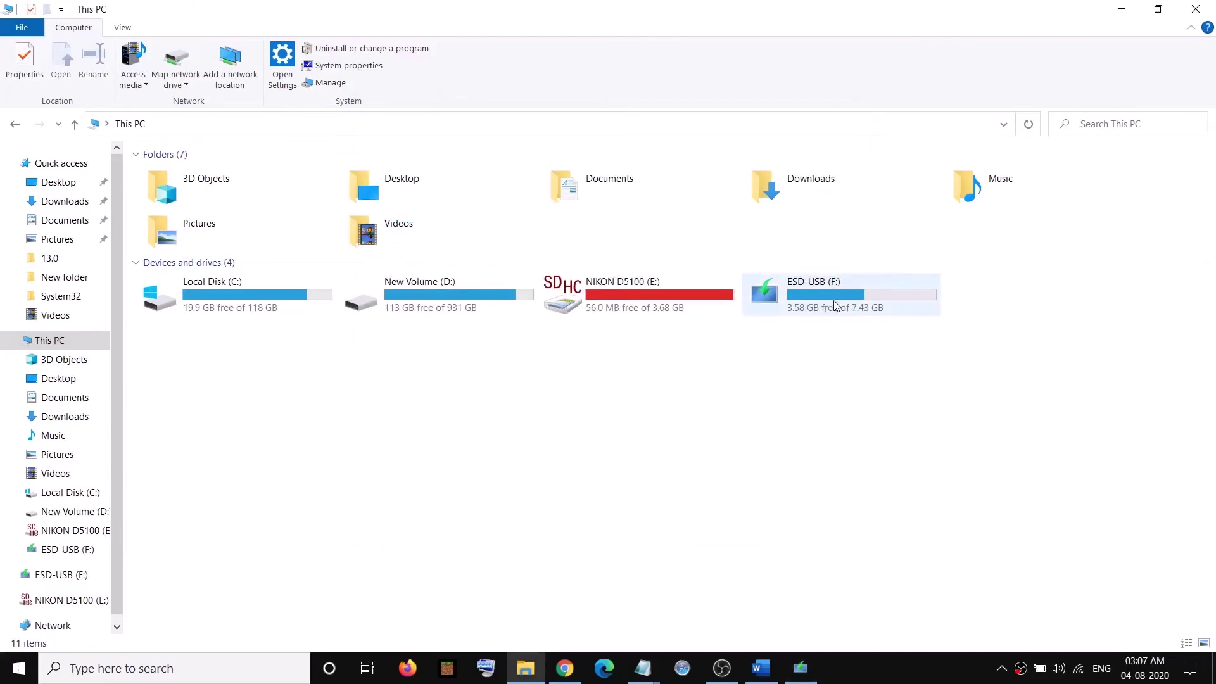
Step: Eject the ESD-USB (F:) drive from This PC
right_click(817, 289)
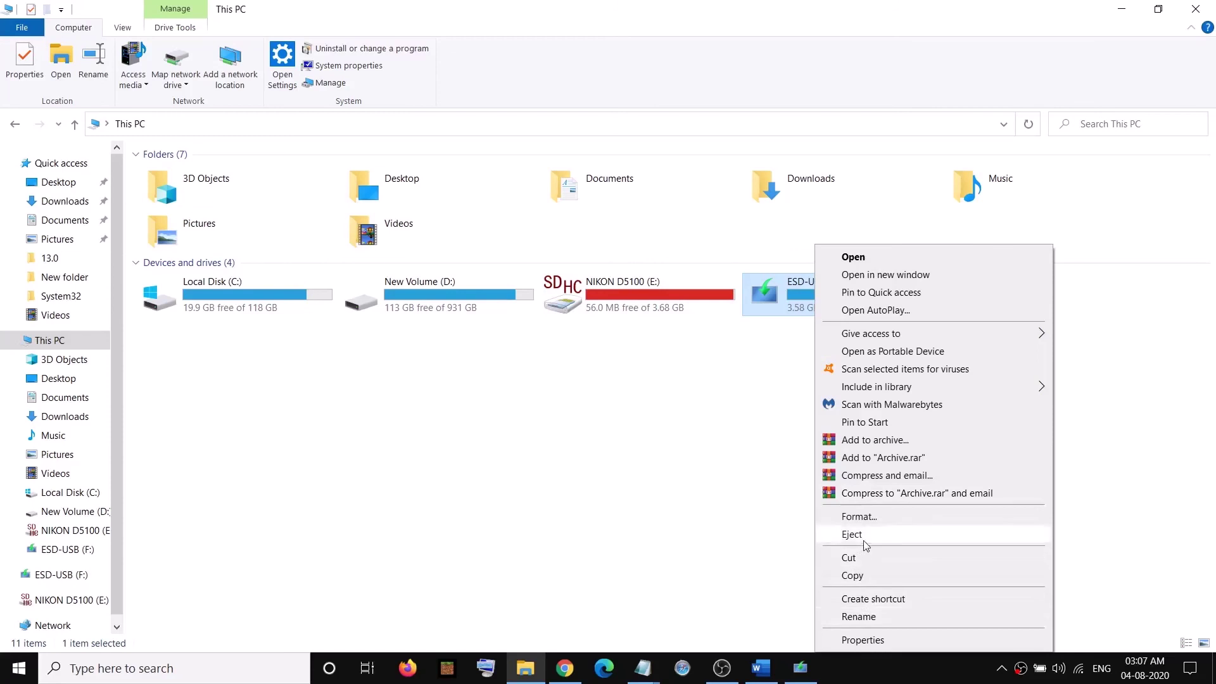
left_click(852, 535)
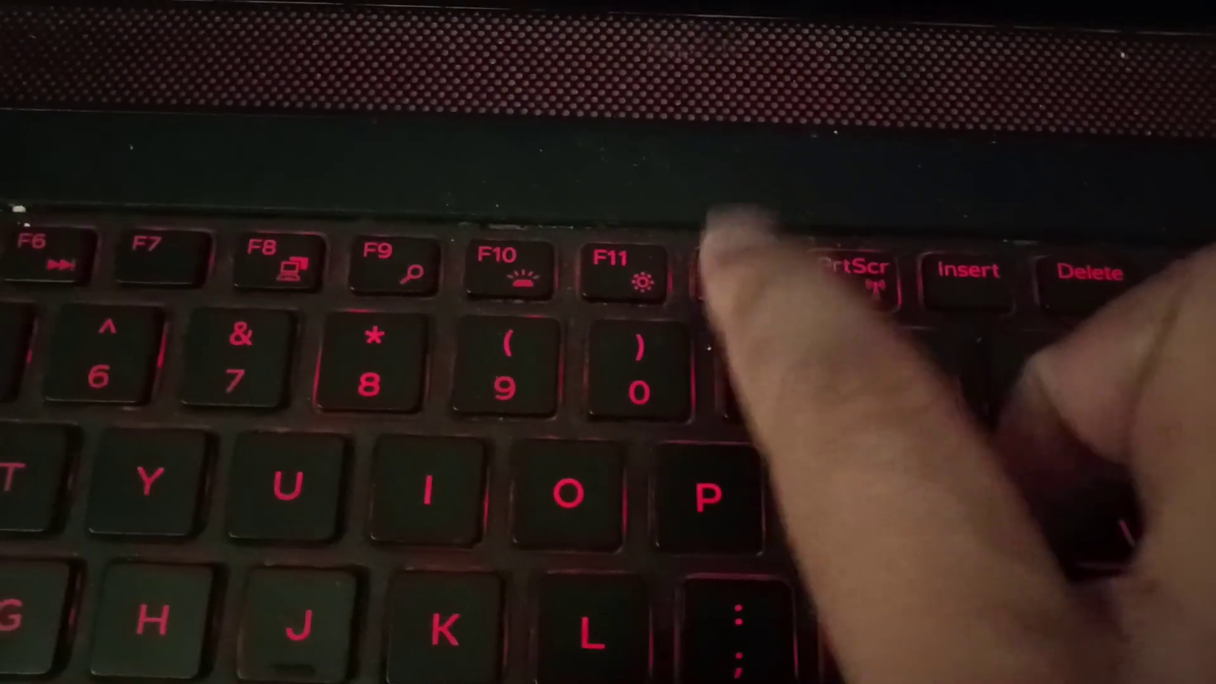
Step: With the USB plugged in and the laptop restarting, press F12 for the boot menu
key("F12")
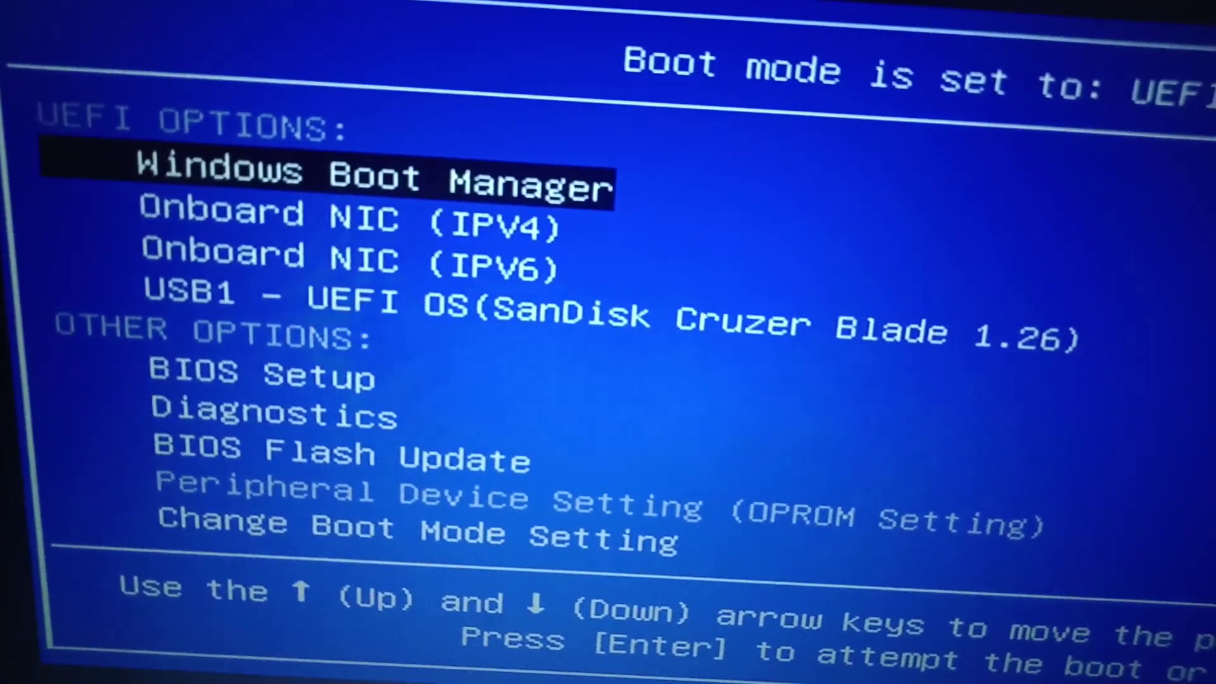
Step: Boot from the USB1 - UEFI OS (SanDisk Cruzer Blade 1.26) entry
key("Down")
key("Down")
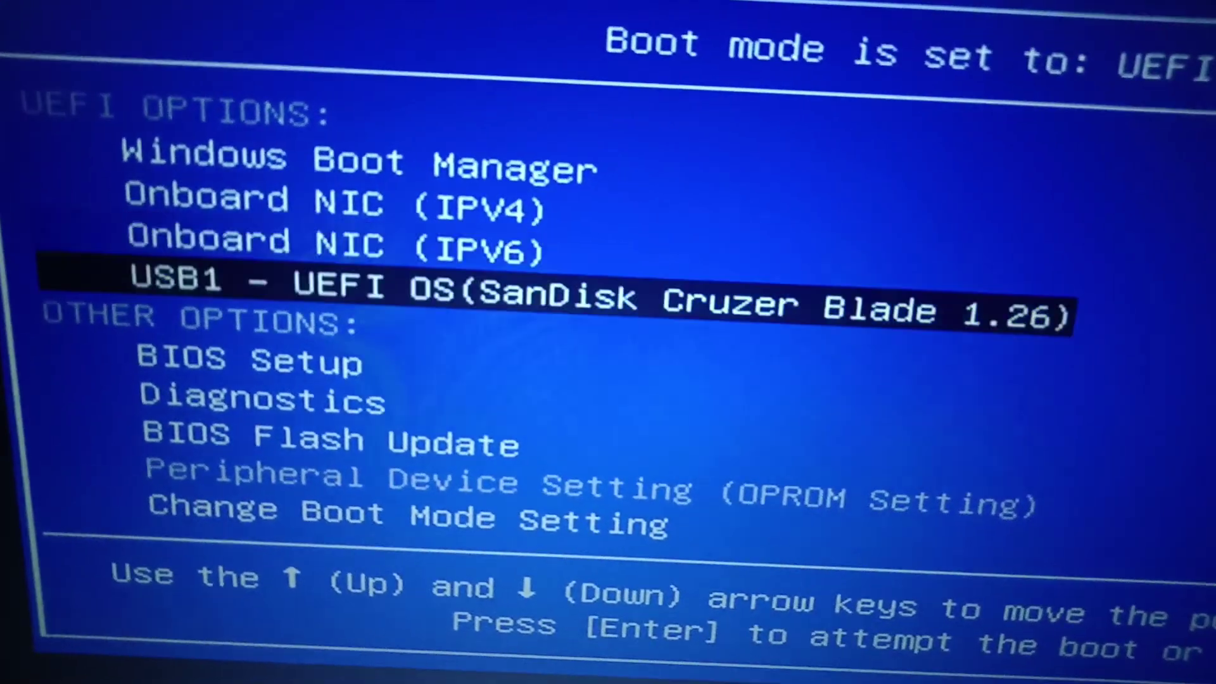
key("Up")
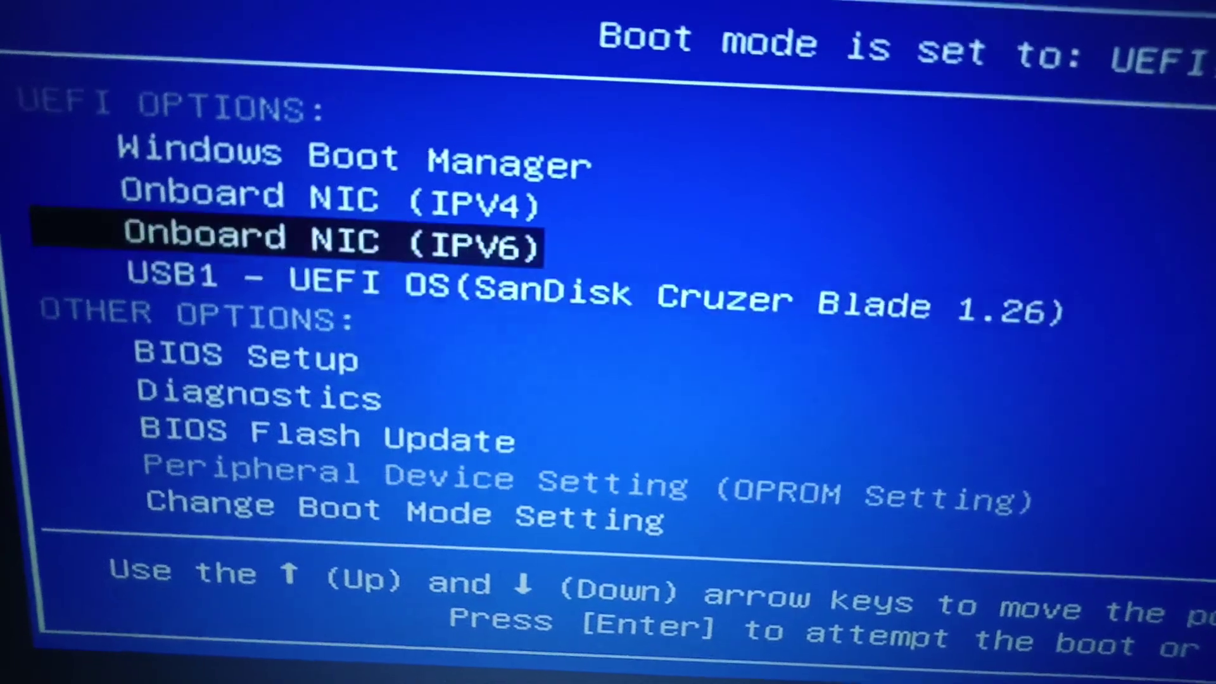
key("Down")
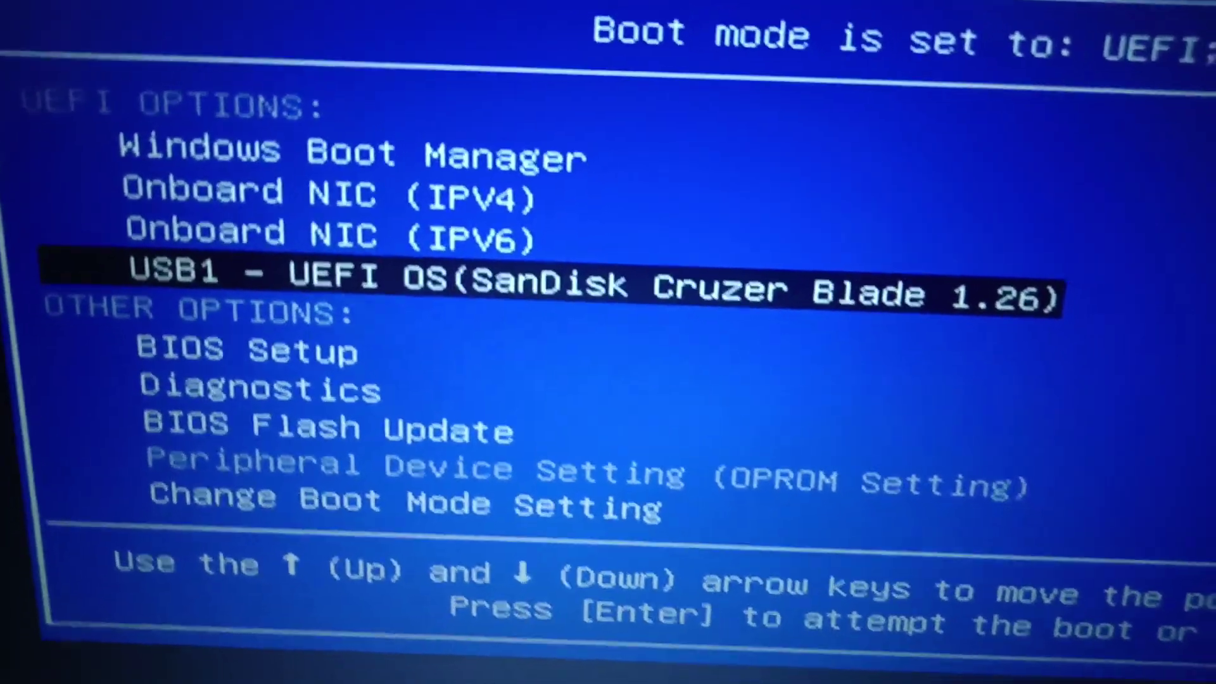
key("Return")
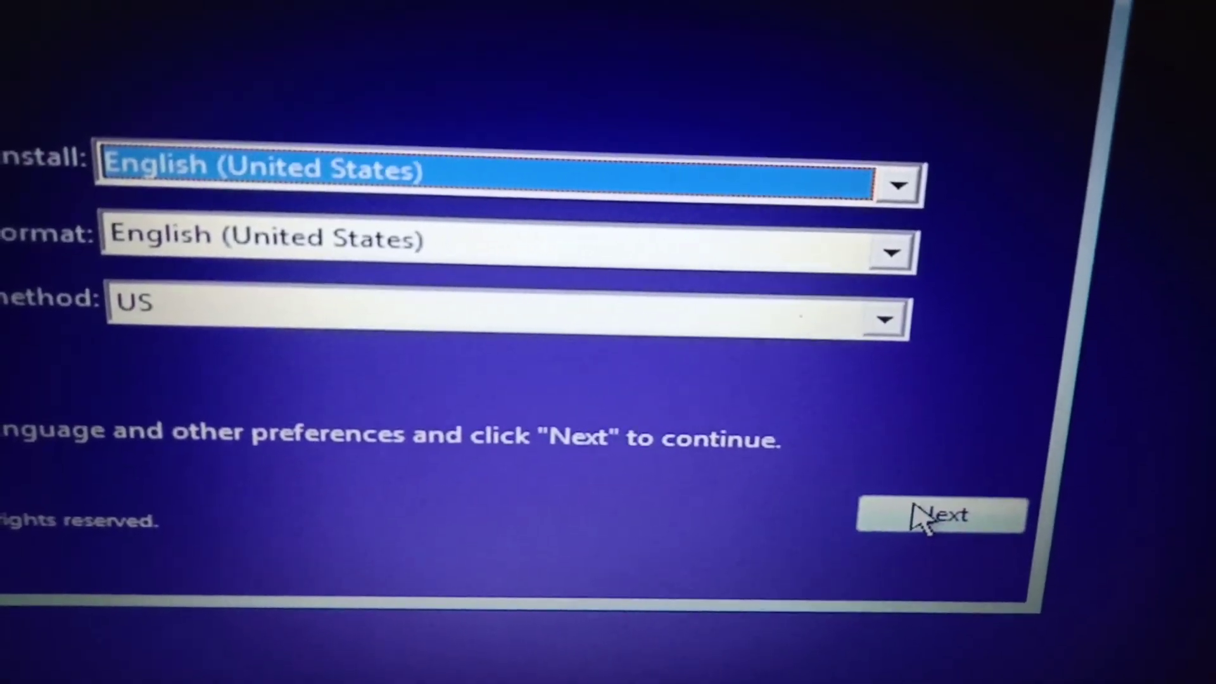
Step: Accept English (United States) and the US keyboard and continue to Install now
left_click(918, 510)
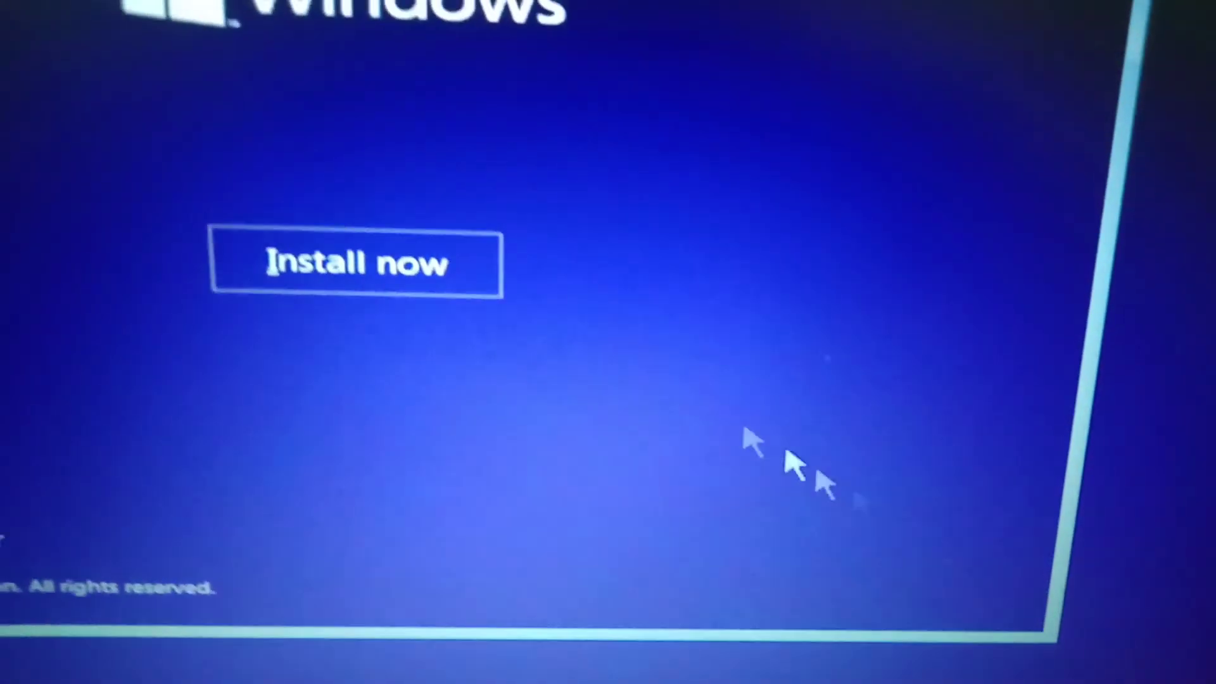